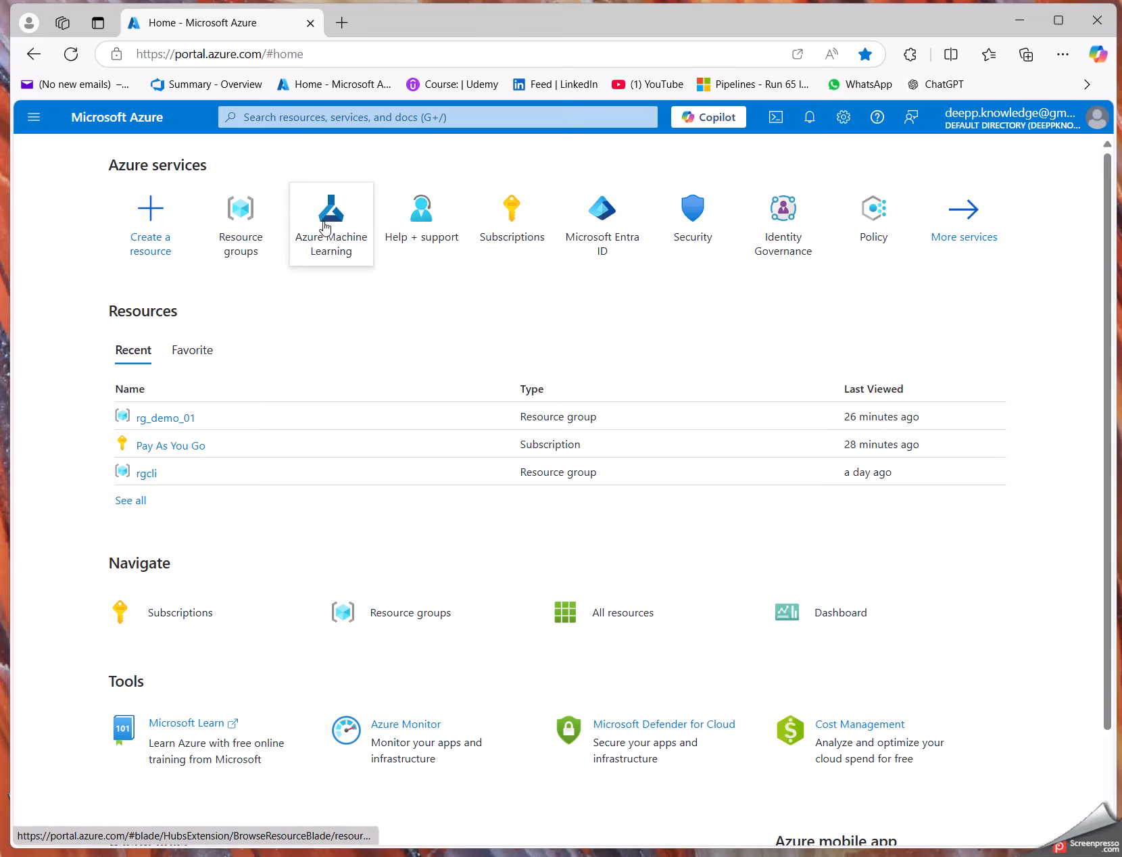
# Search the portal for "machine lear" to look up the Azure Machine Learning service, and dismiss the search without opening anything
pyautogui.click(308, 117)
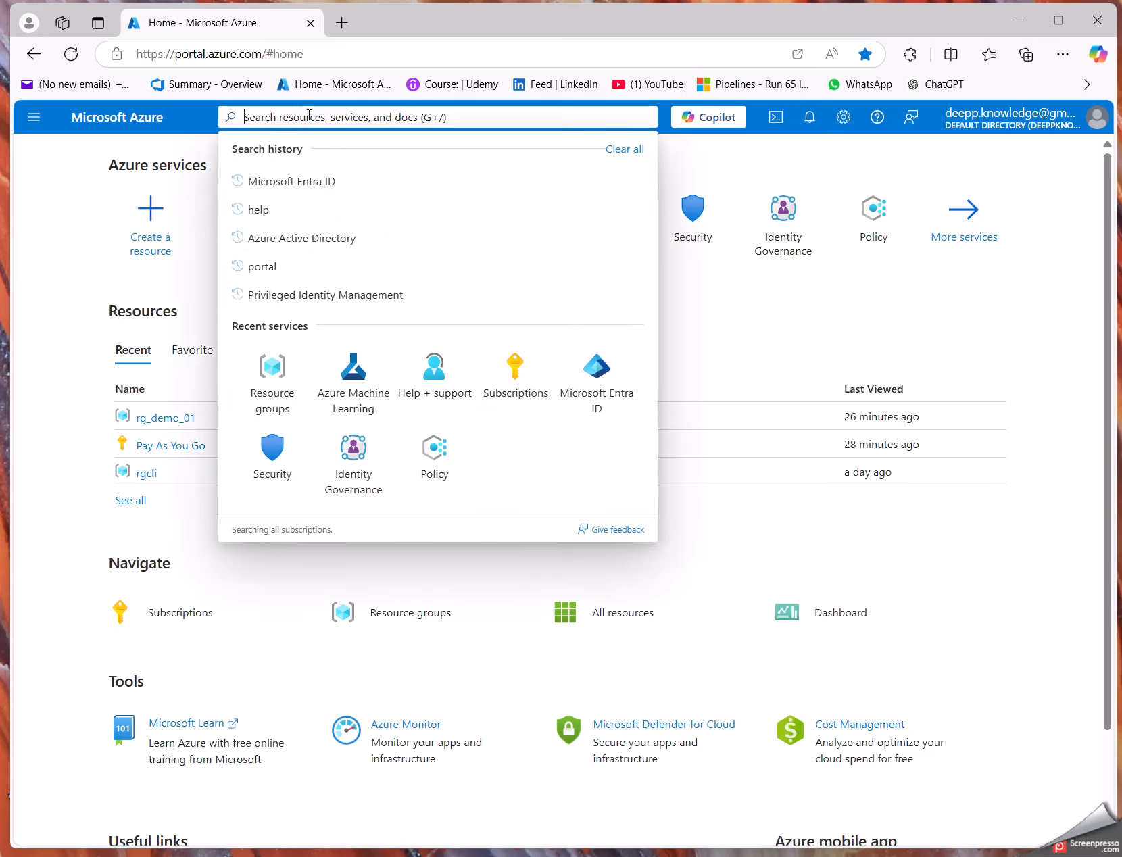
pyautogui.click(48, 223)
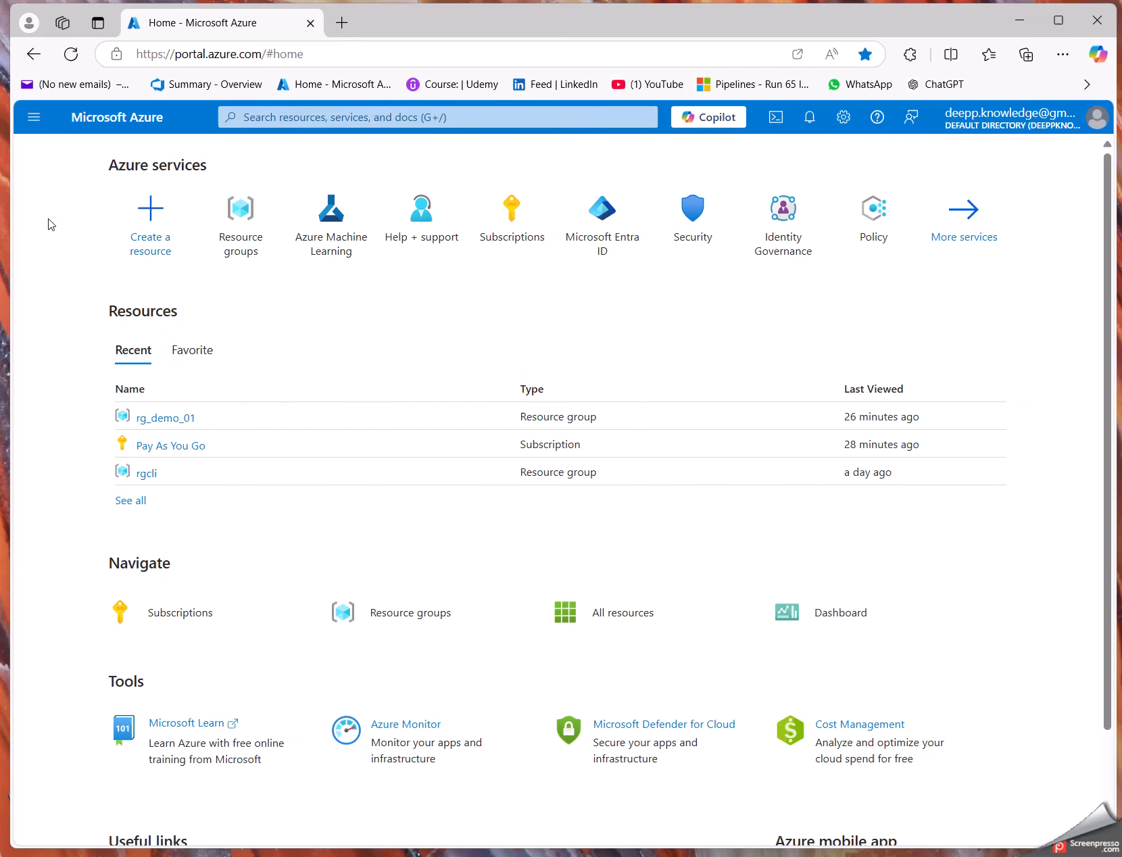
pyautogui.click(349, 120)
pyautogui.write('m')
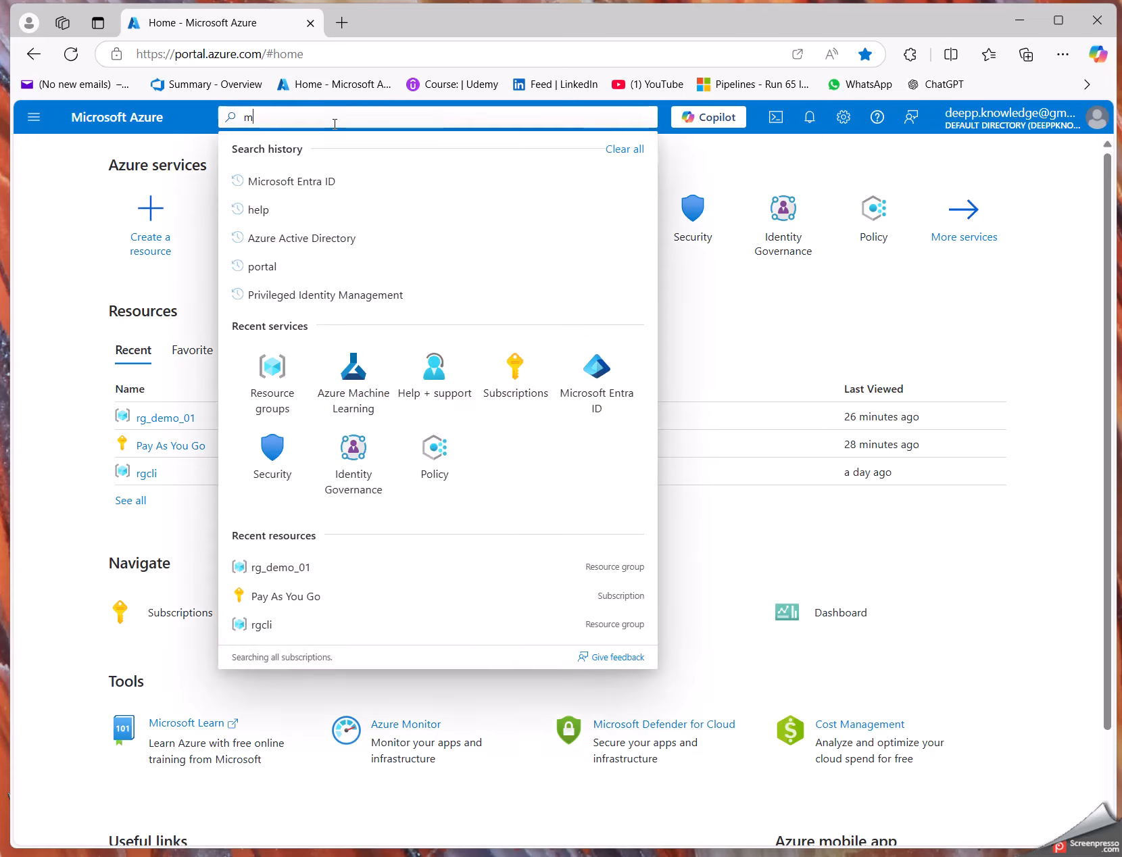
pyautogui.press('BackSpace')
pyautogui.write('machine')
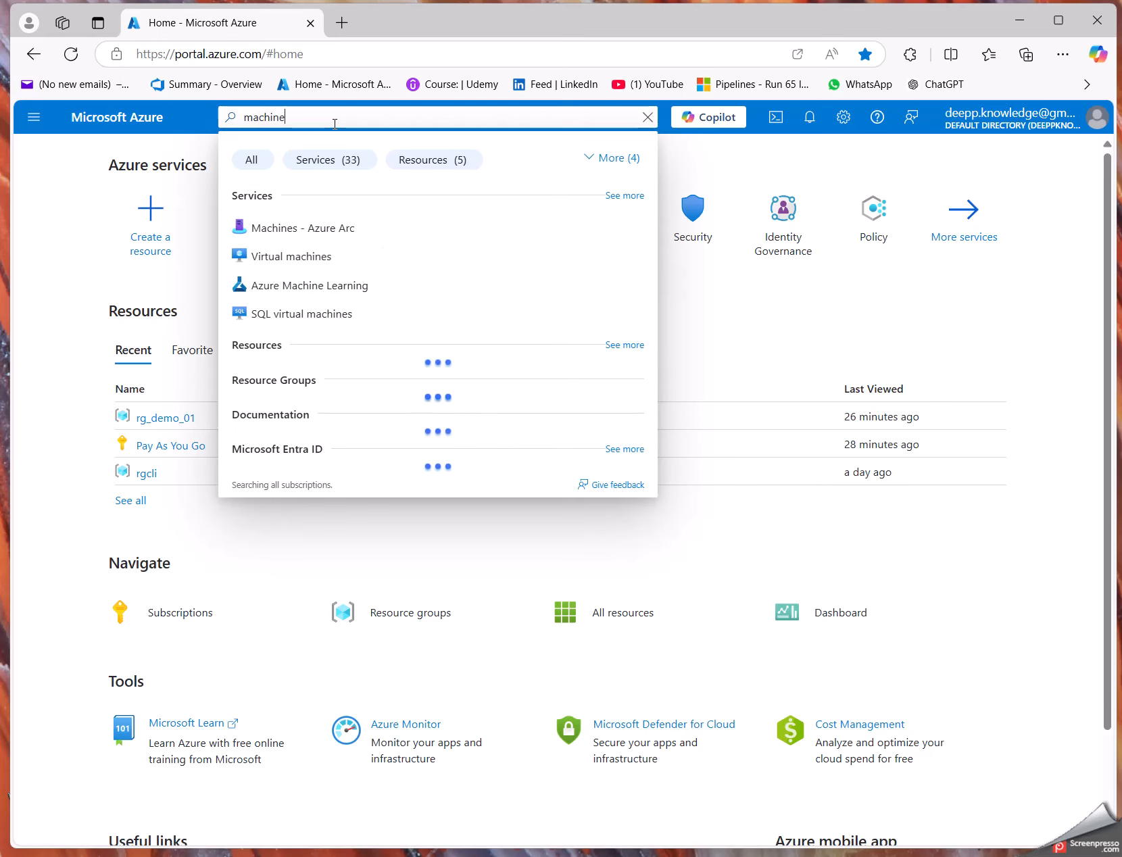
pyautogui.write(' lear')
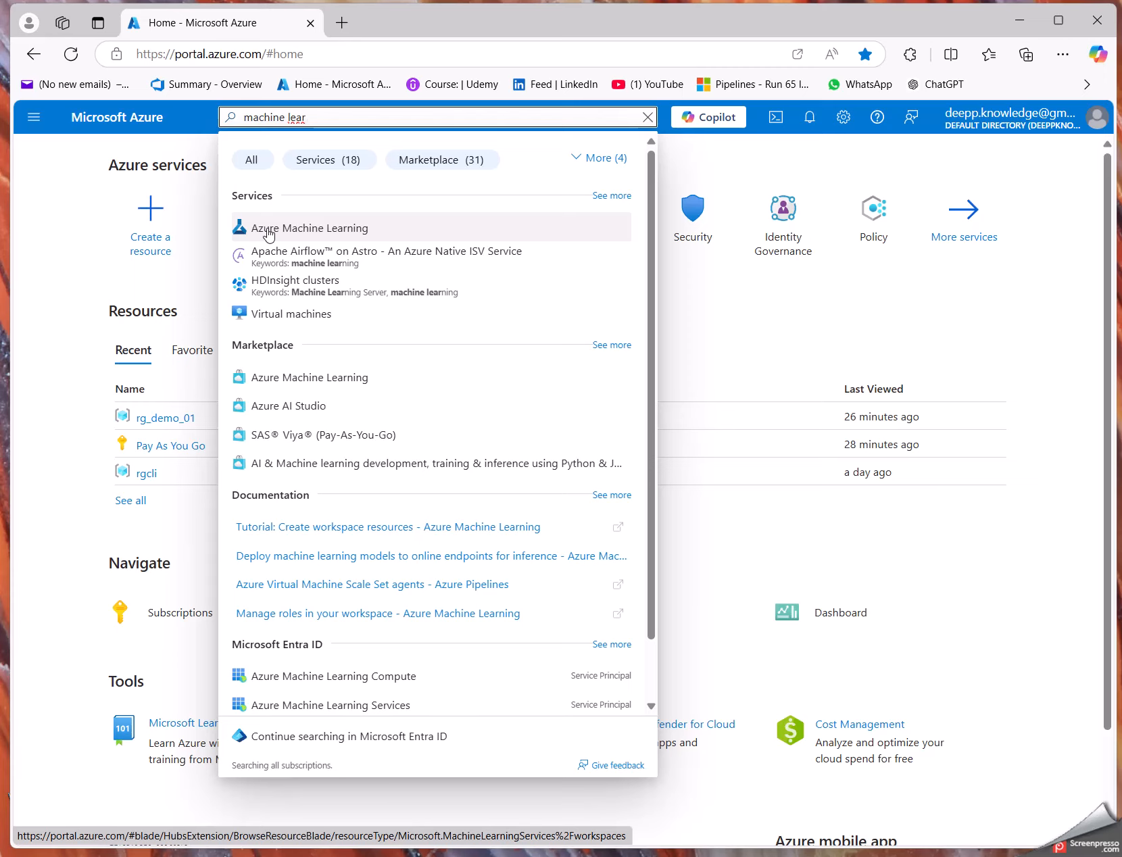
pyautogui.click(93, 213)
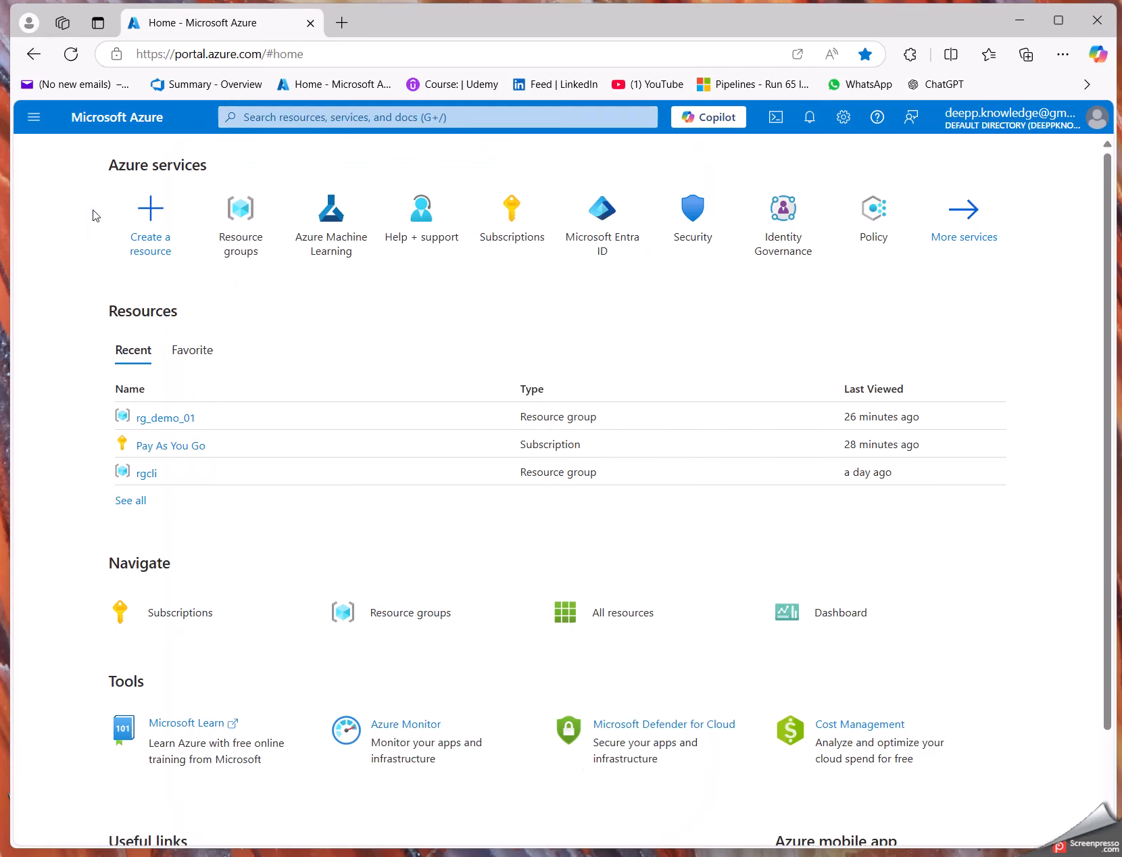
# View the list of all resources and browse the AI + machine learning category of all services
pyautogui.click(33, 118)
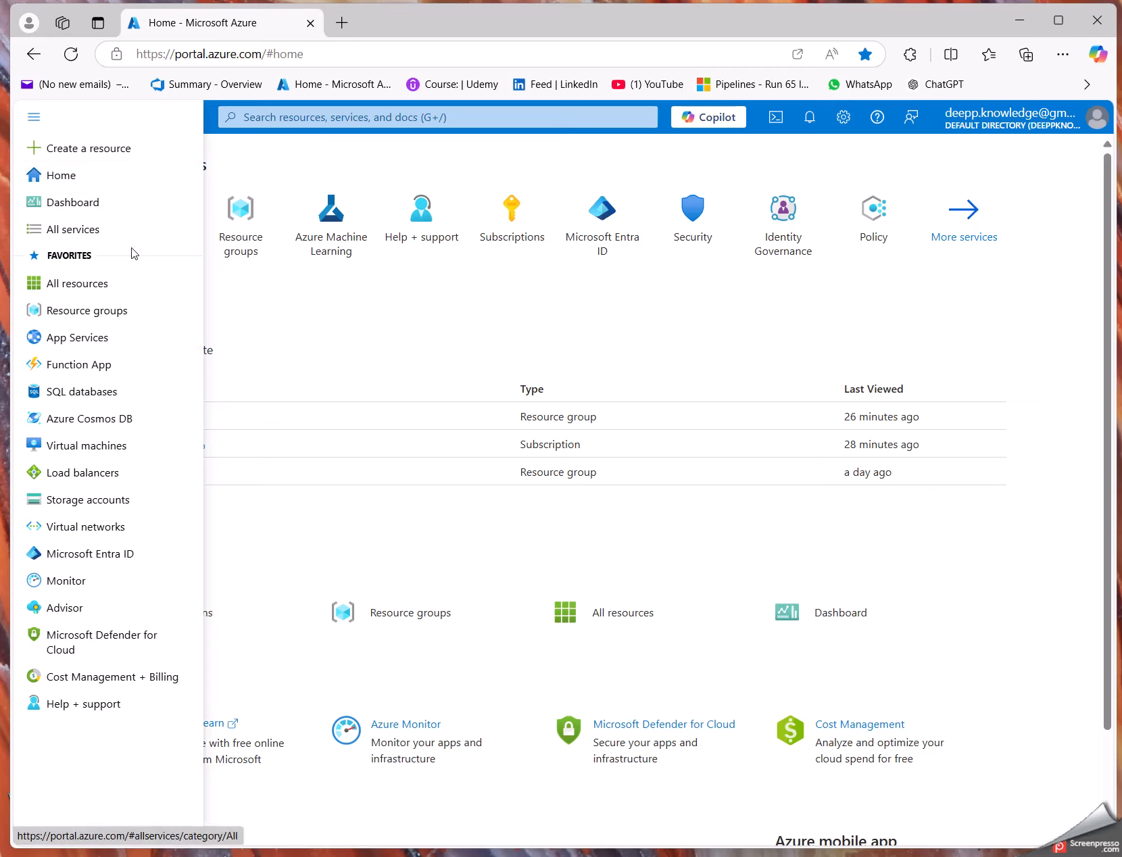
pyautogui.click(74, 285)
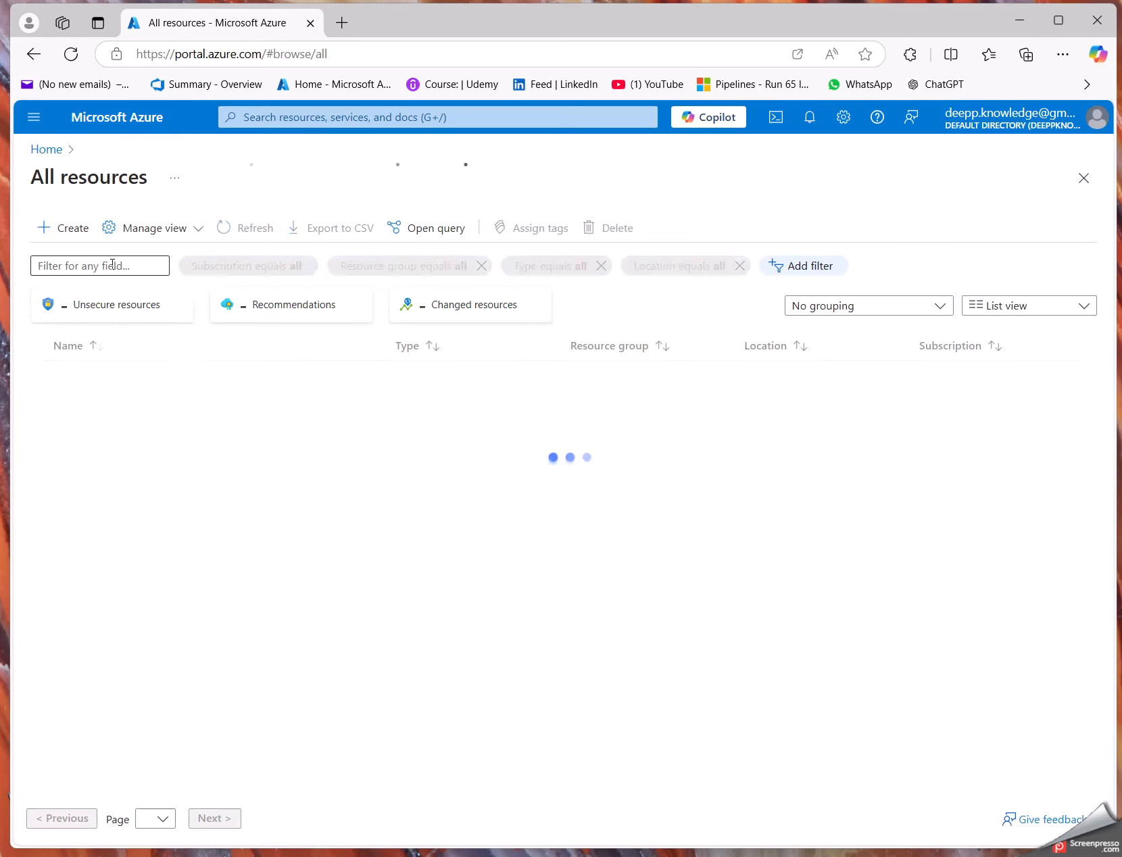
pyautogui.click(34, 117)
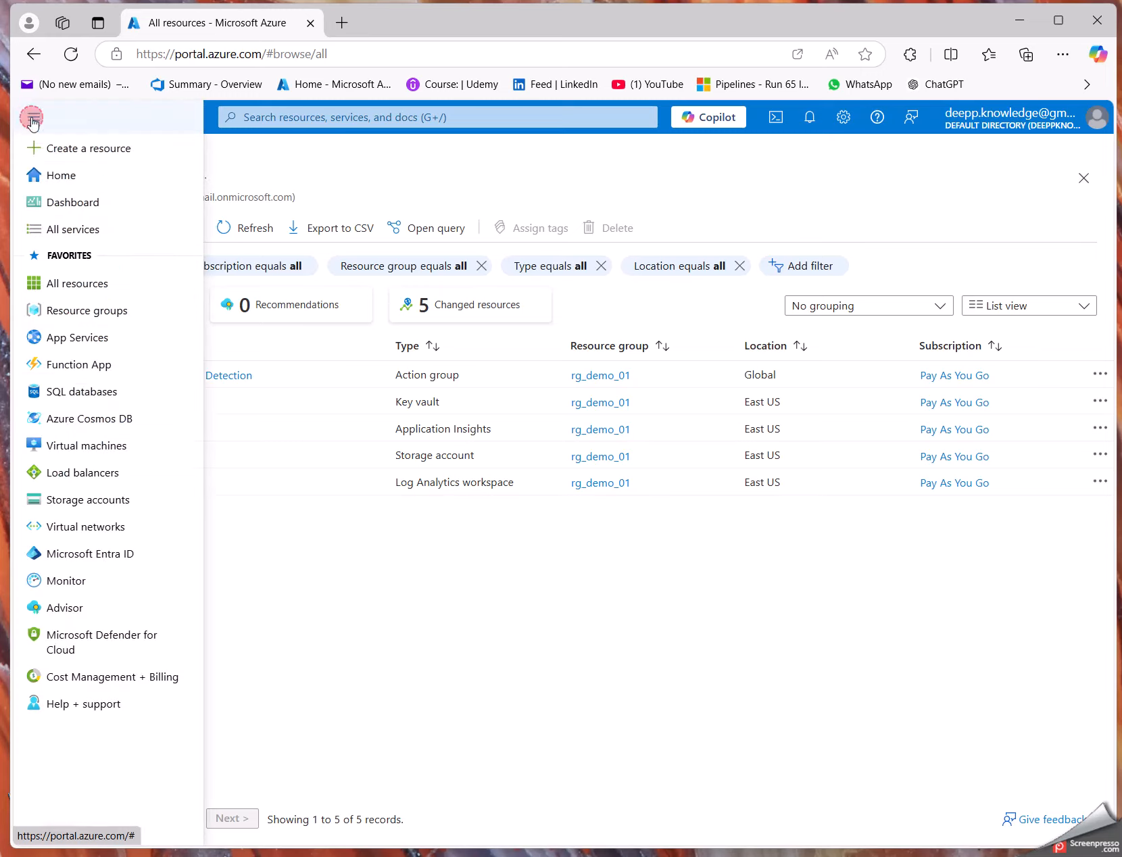
pyautogui.click(86, 234)
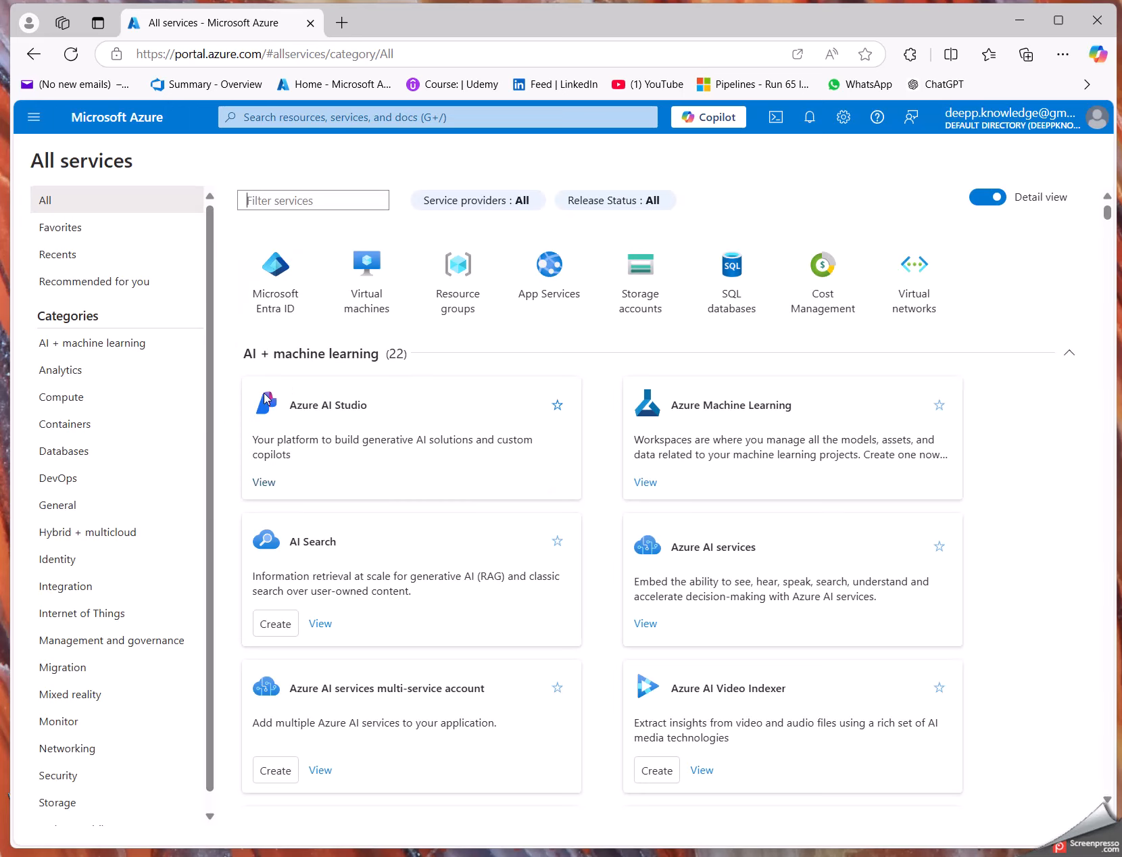
pyautogui.click(84, 345)
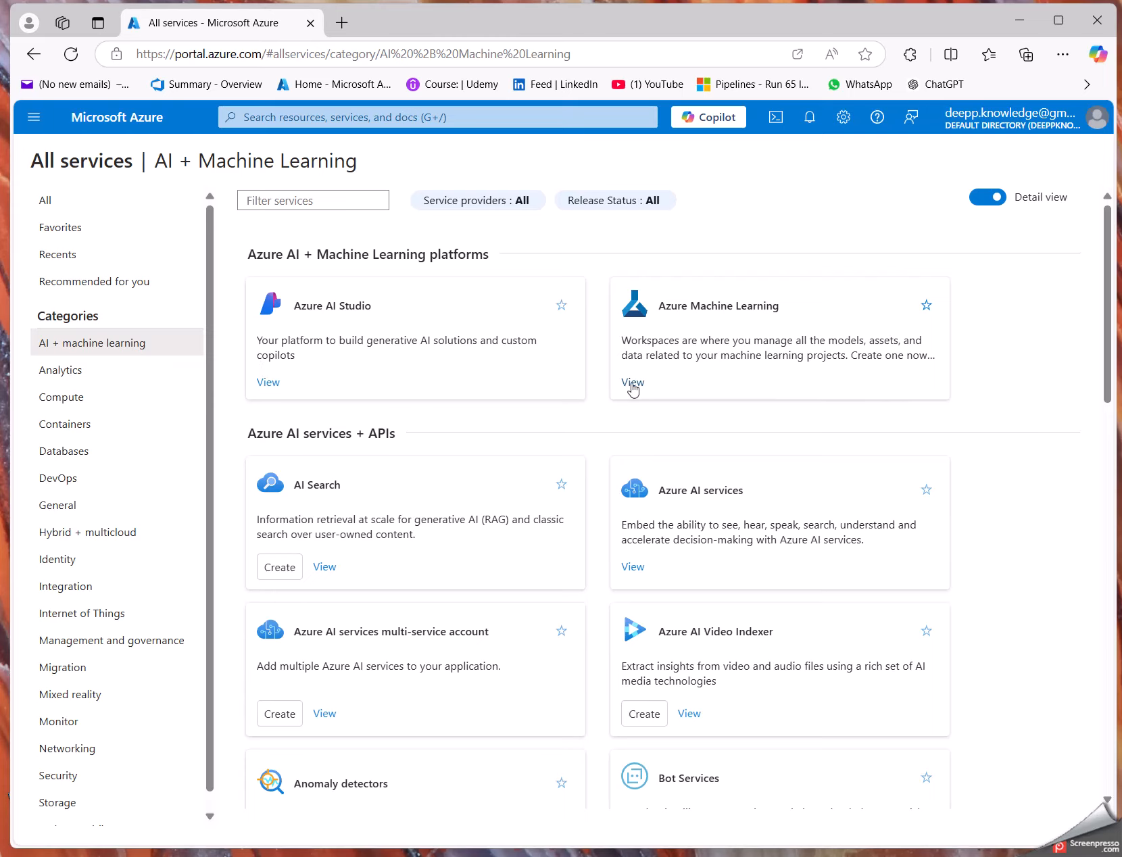
# Open the Azure Machine Learning service from the portal home page and start creating a new workspace
pyautogui.click(136, 117)
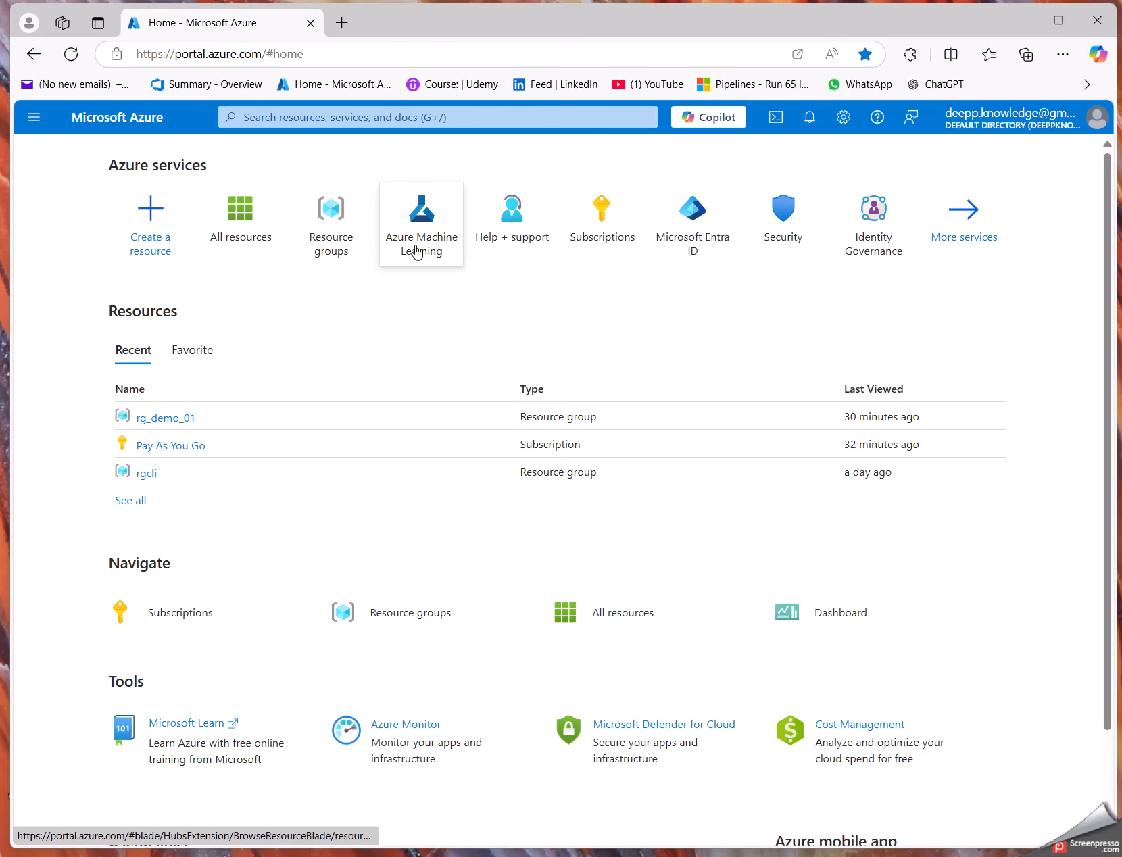
pyautogui.click(417, 252)
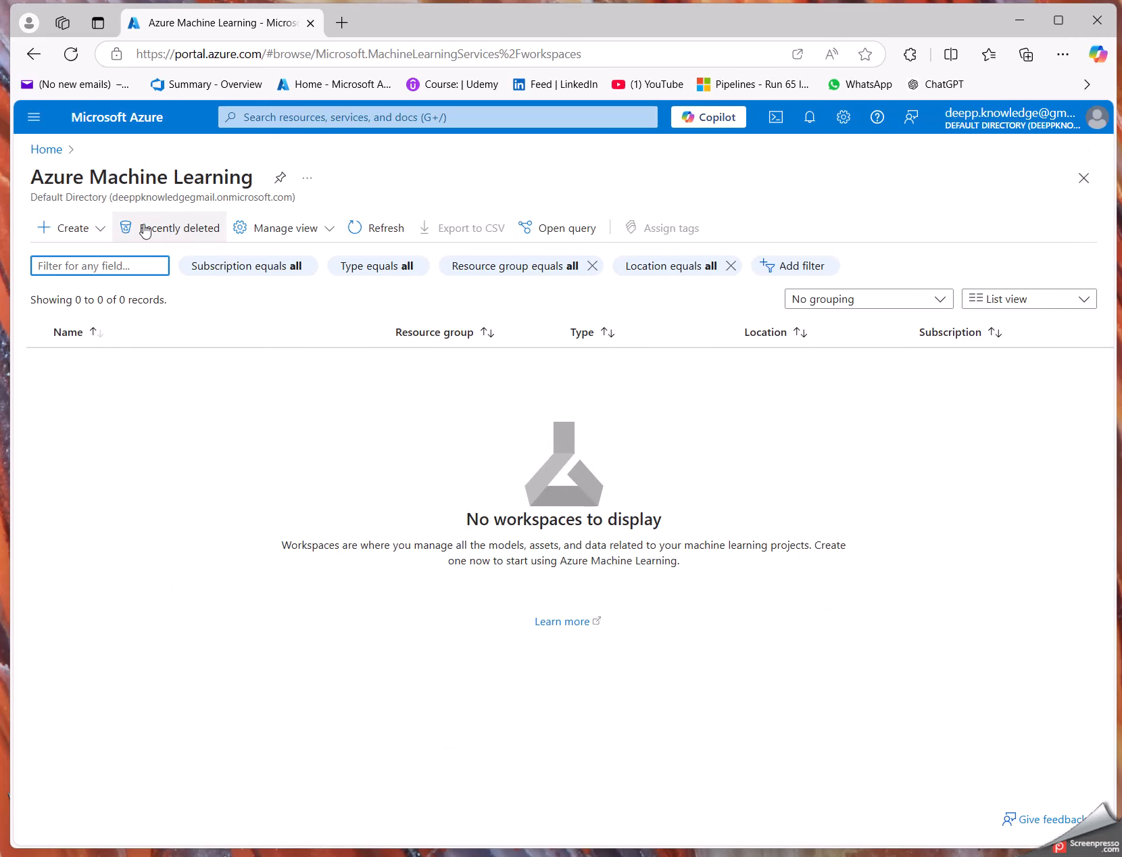
pyautogui.click(65, 231)
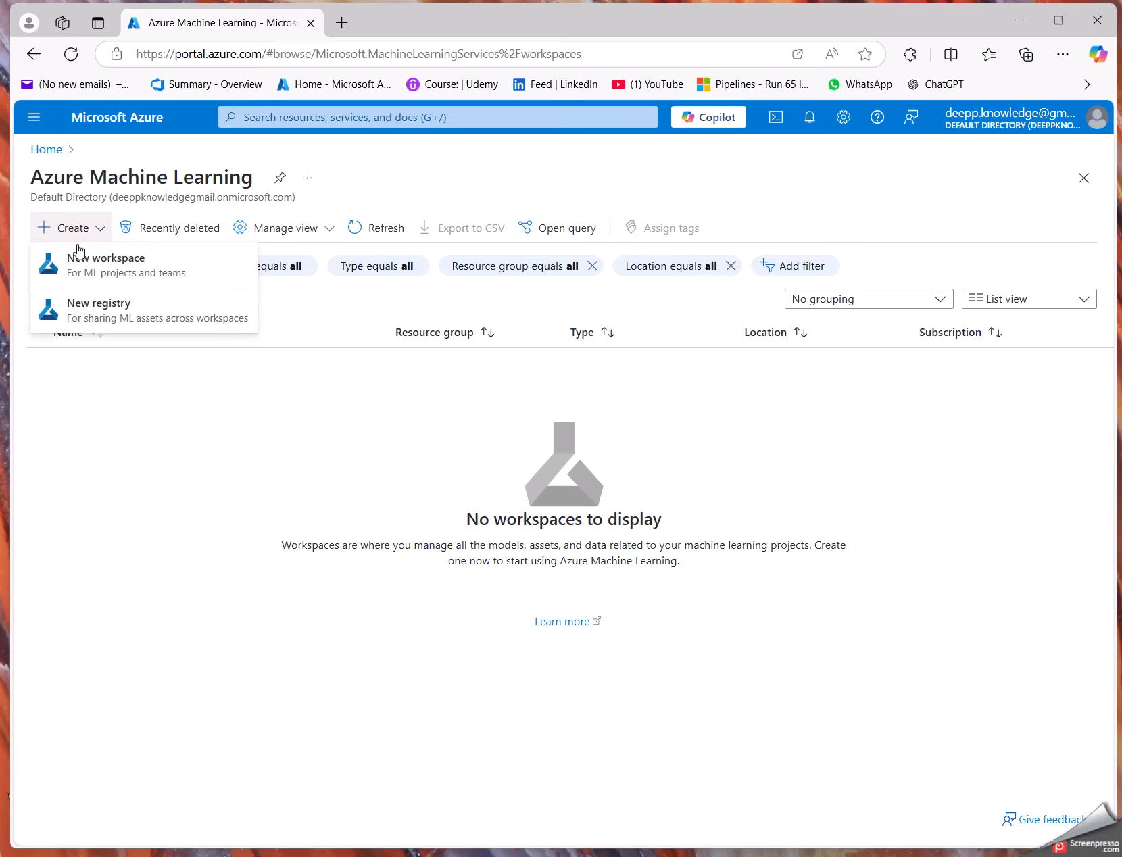
pyautogui.click(180, 265)
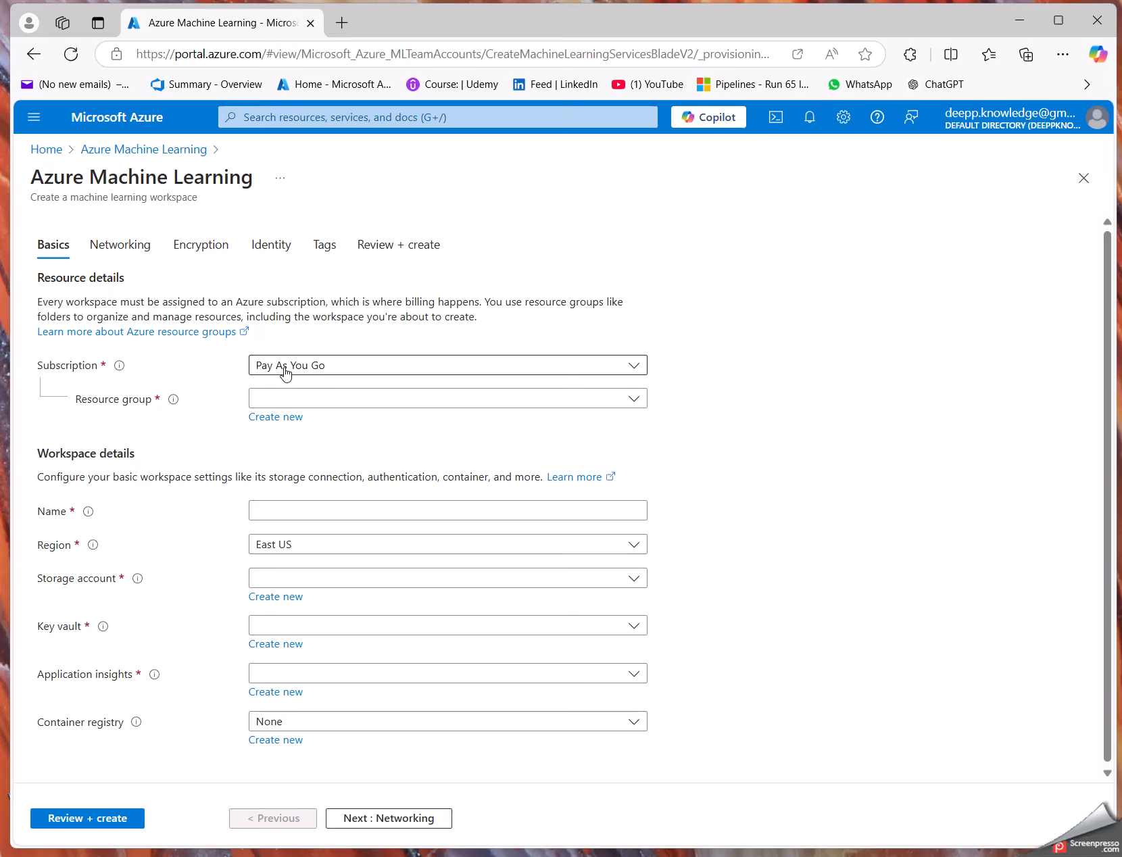
# Examine the subscription choices, the existing resource groups and the form for creating a new resource group, leaving them all unset
pyautogui.click(285, 369)
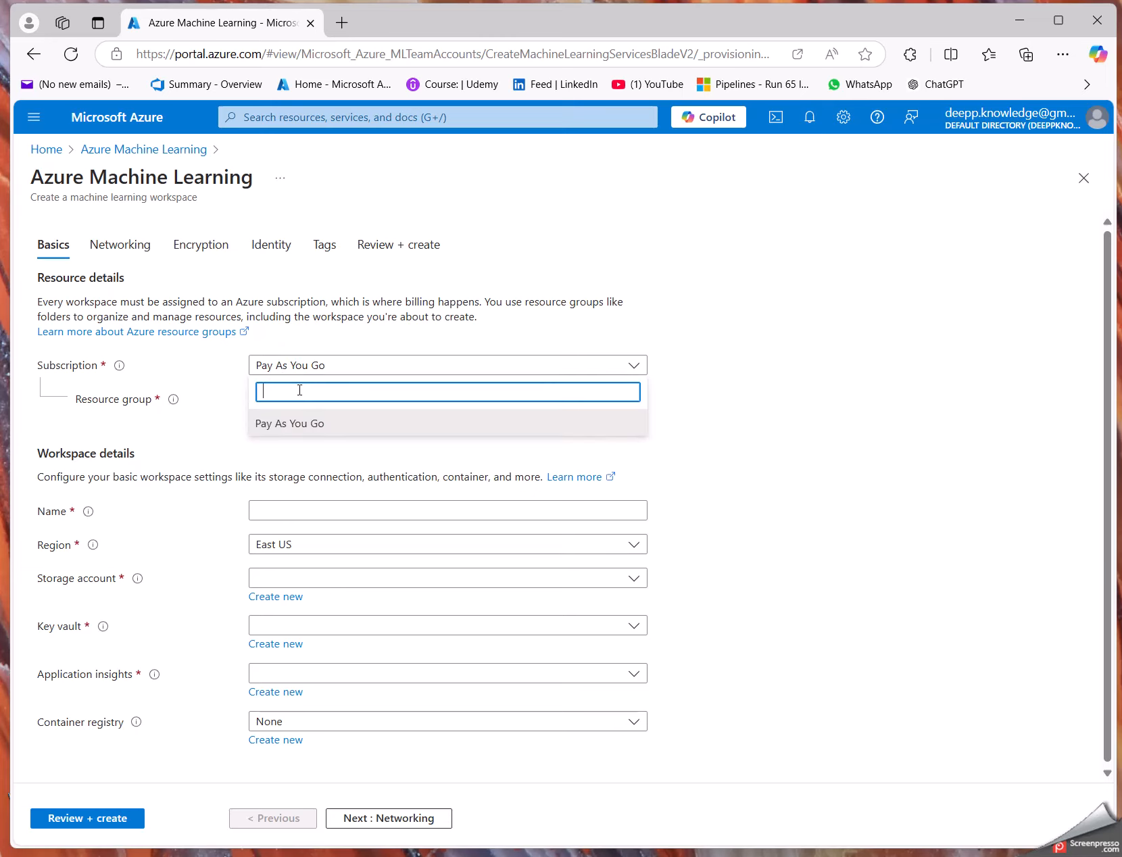
pyautogui.click(324, 373)
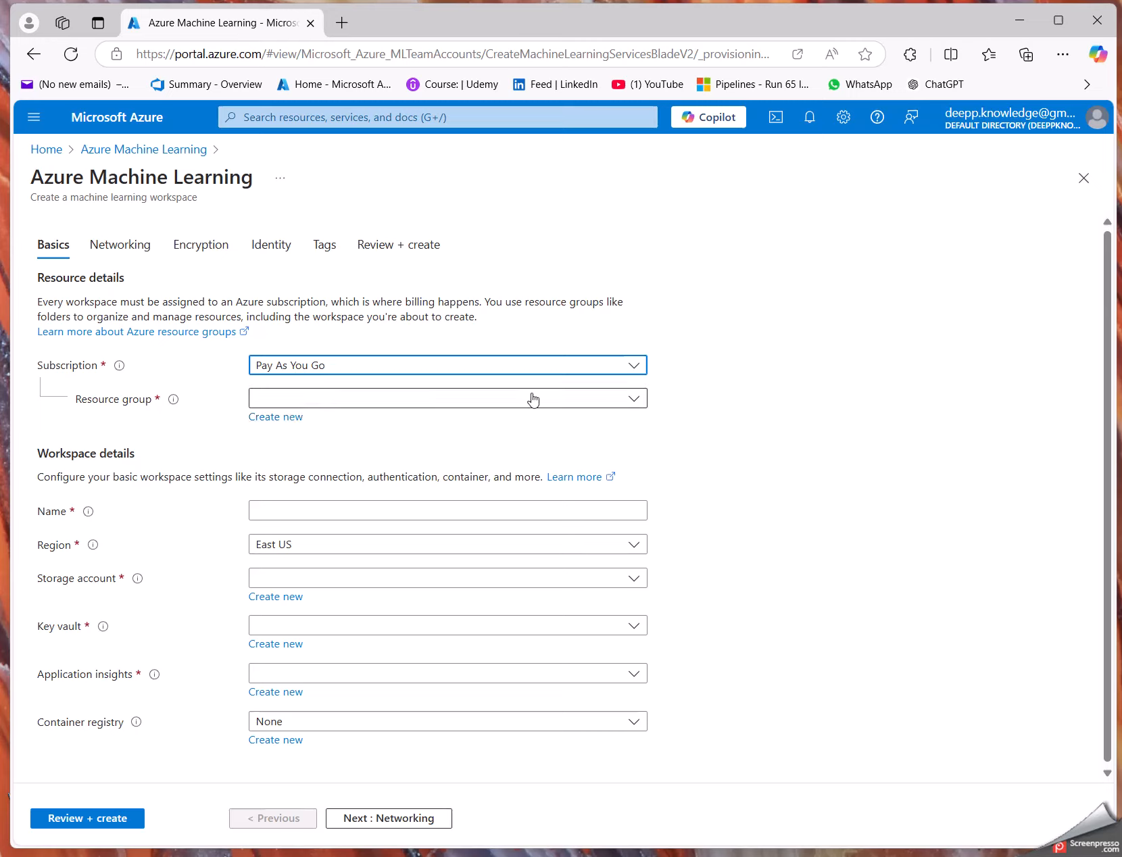
pyautogui.click(634, 402)
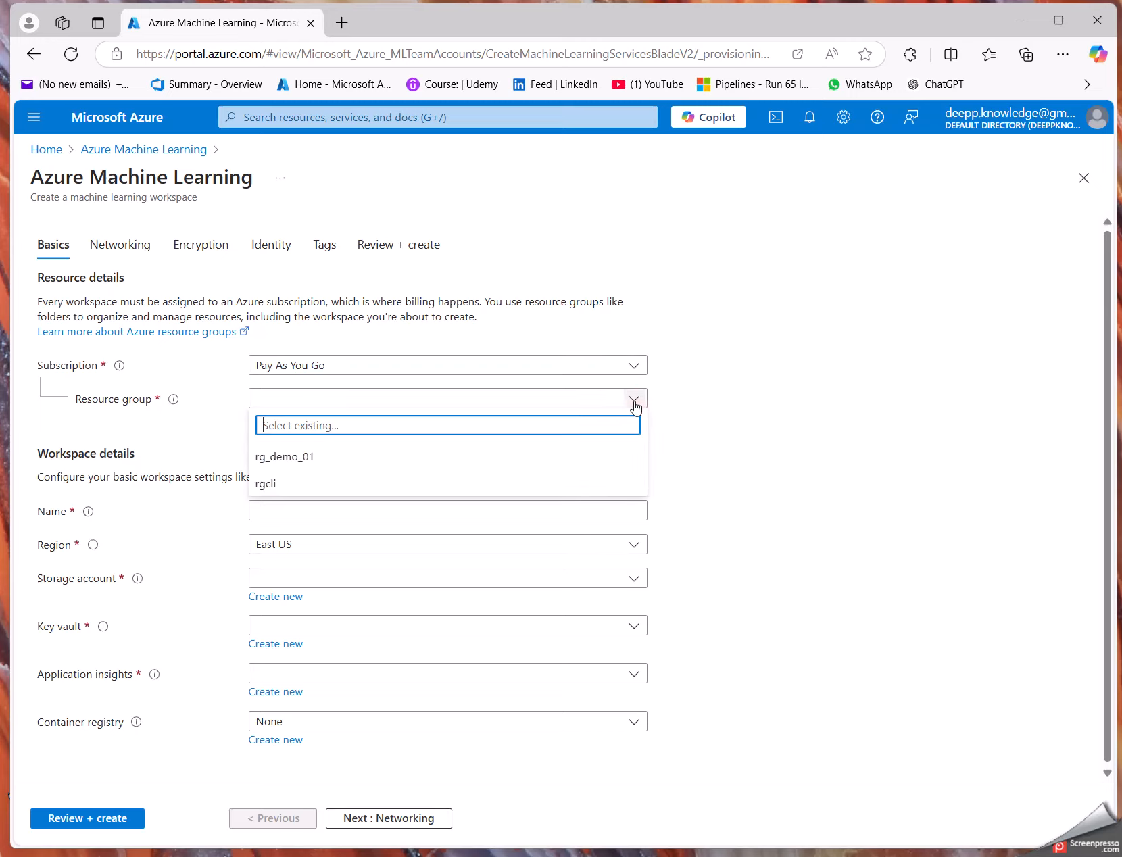
pyautogui.click(706, 444)
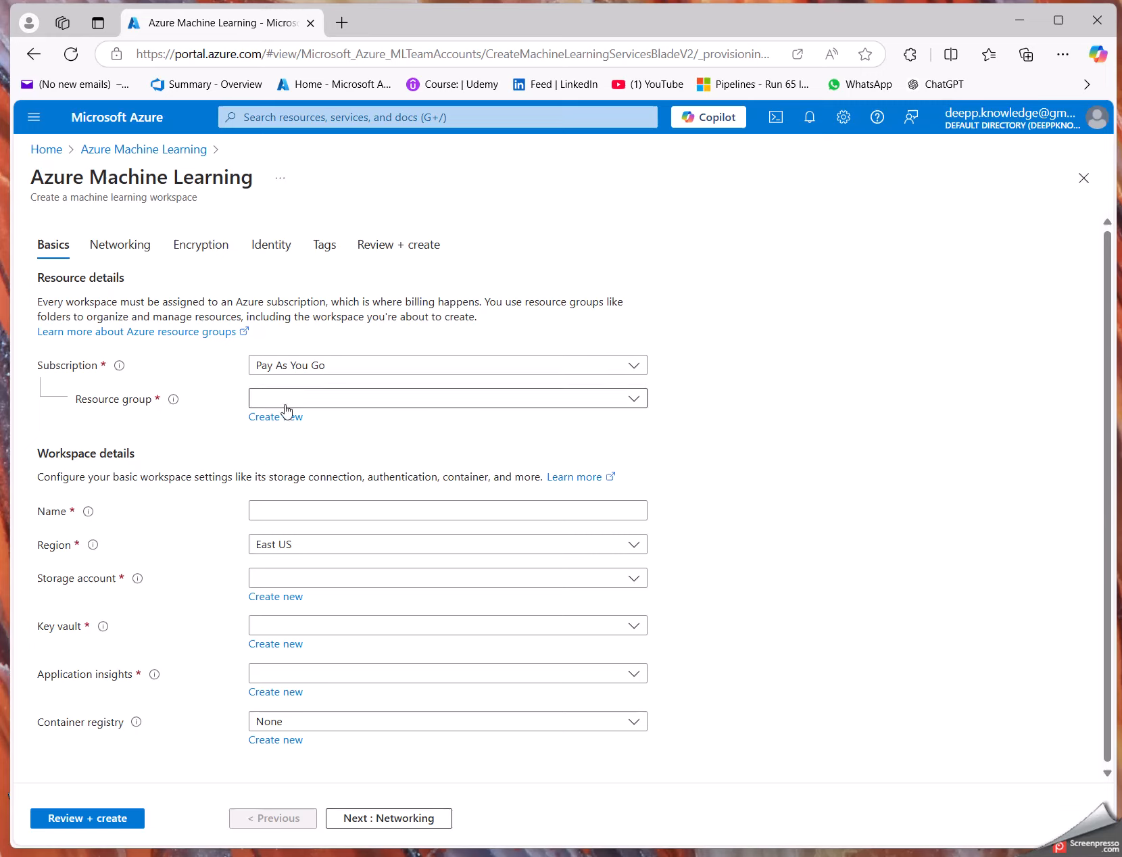
pyautogui.click(334, 398)
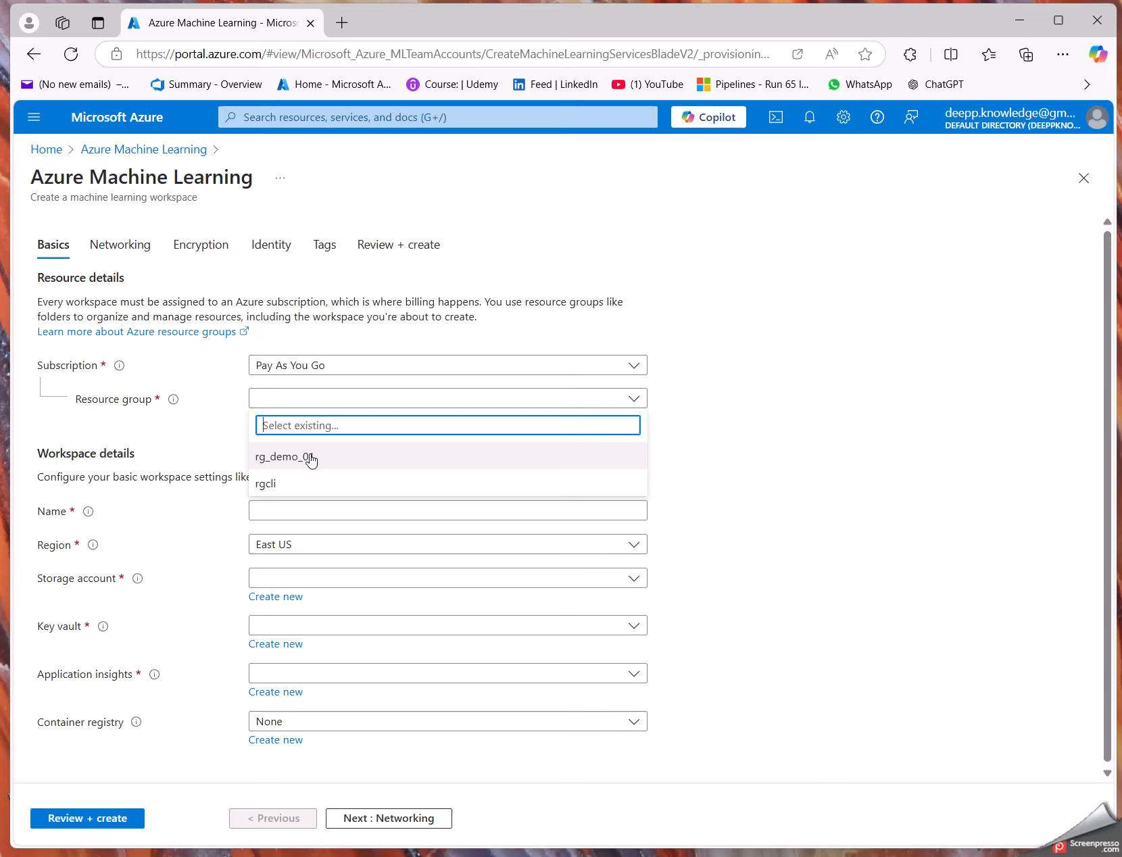
pyautogui.click(782, 446)
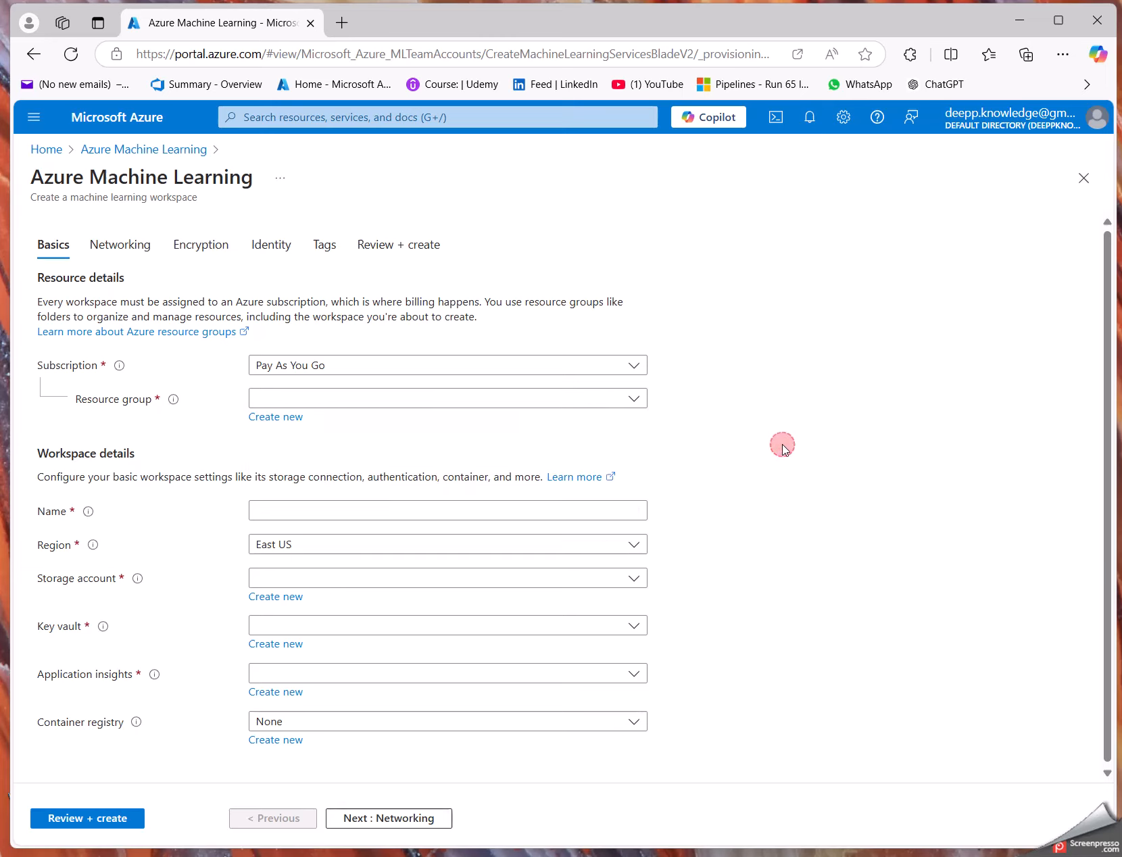
pyautogui.click(274, 418)
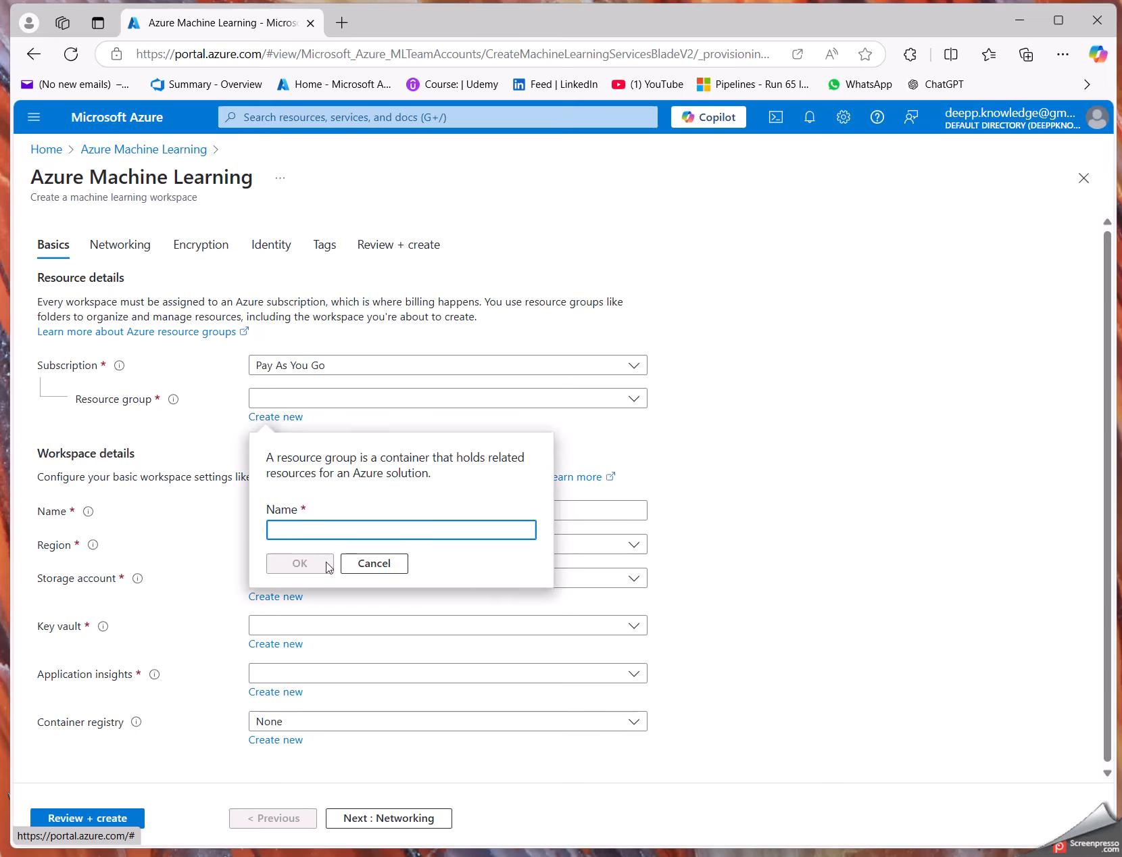
pyautogui.click(382, 563)
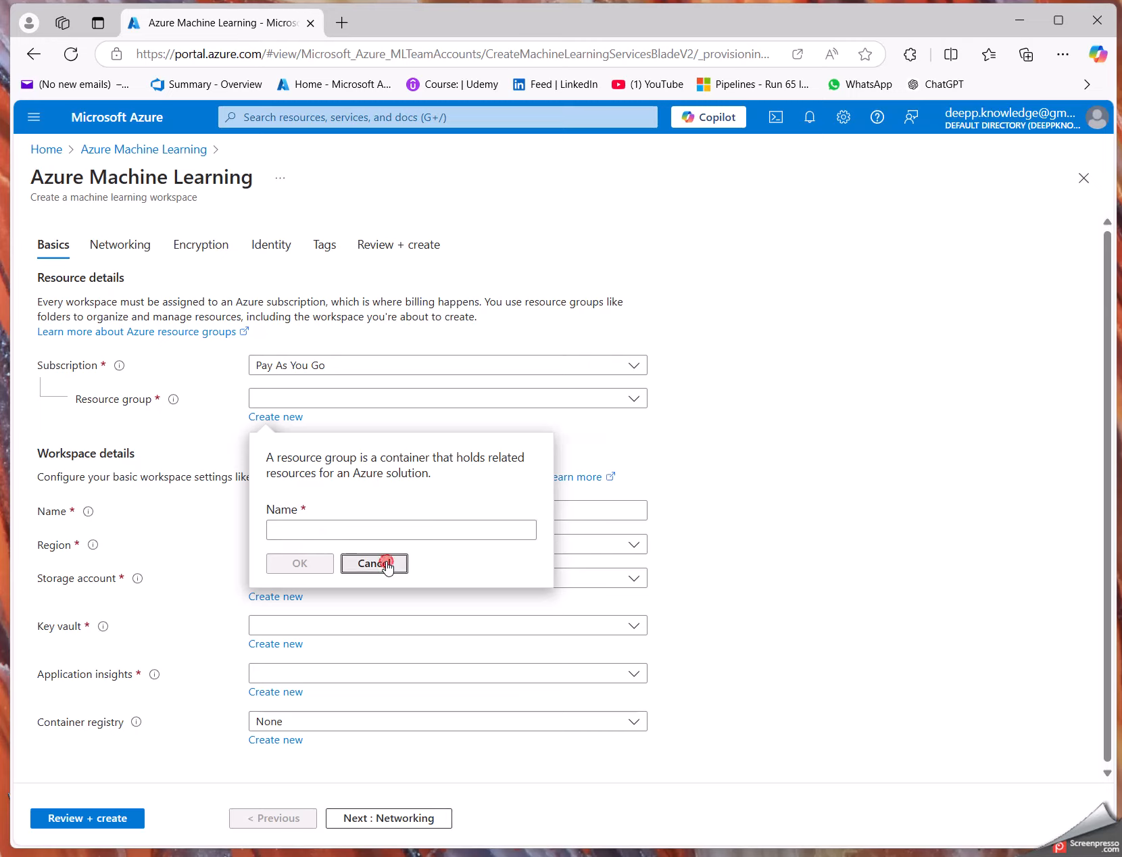
# Assign the workspace to the existing resource group rg_demo_01 and name the workspace ws_demo01
pyautogui.click(634, 398)
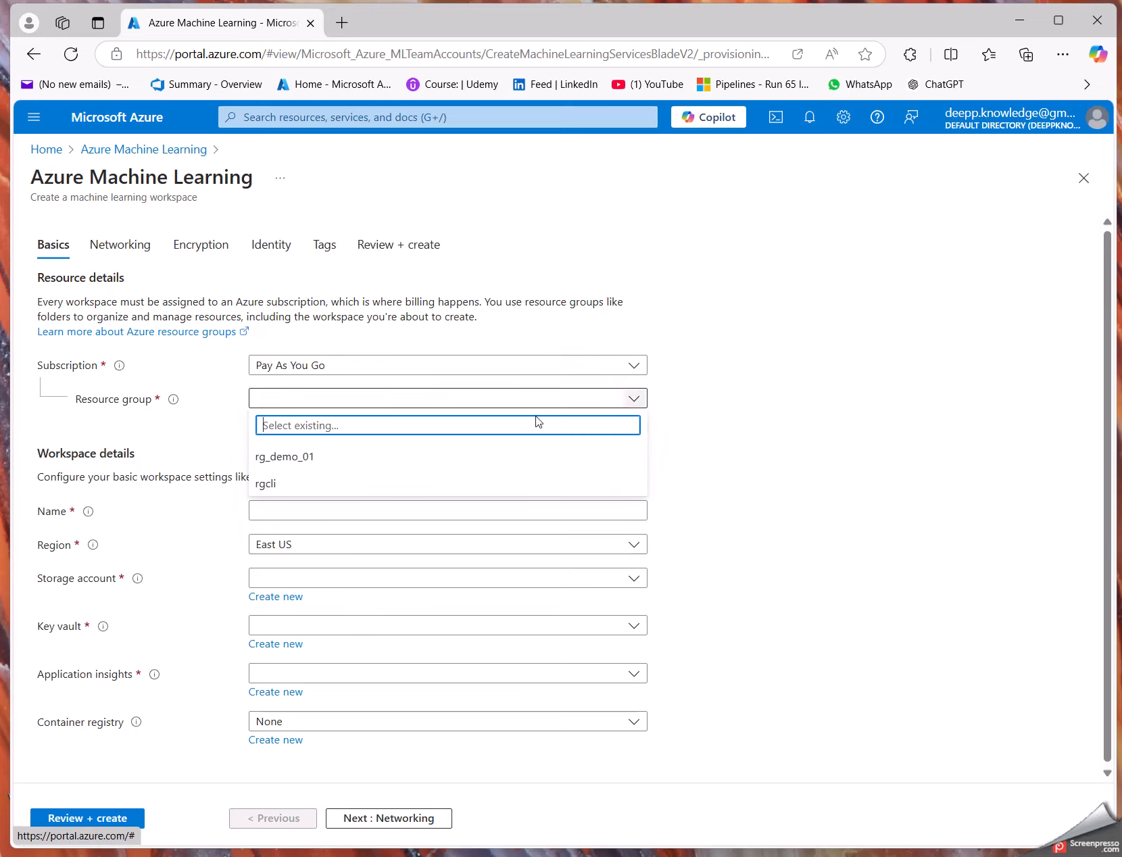
pyautogui.click(335, 457)
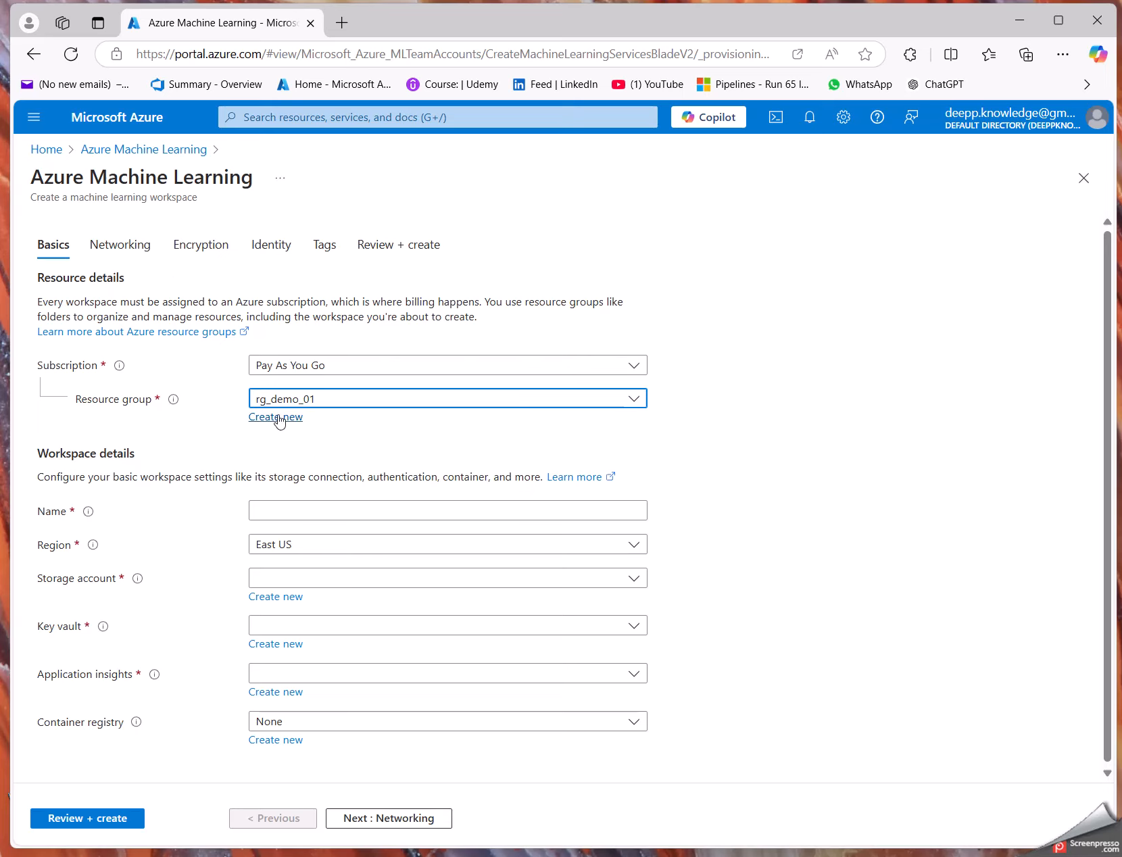
pyautogui.scroll(-1, 327, 469)
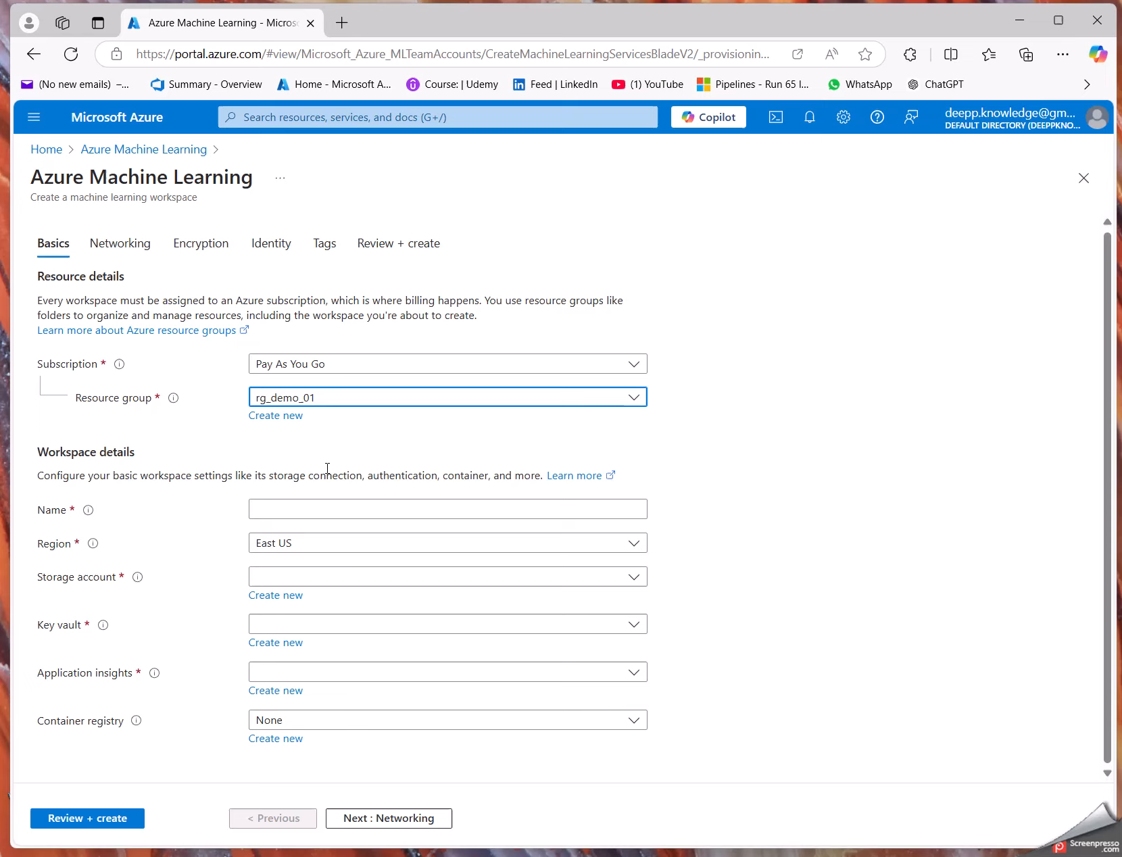
pyautogui.click(301, 507)
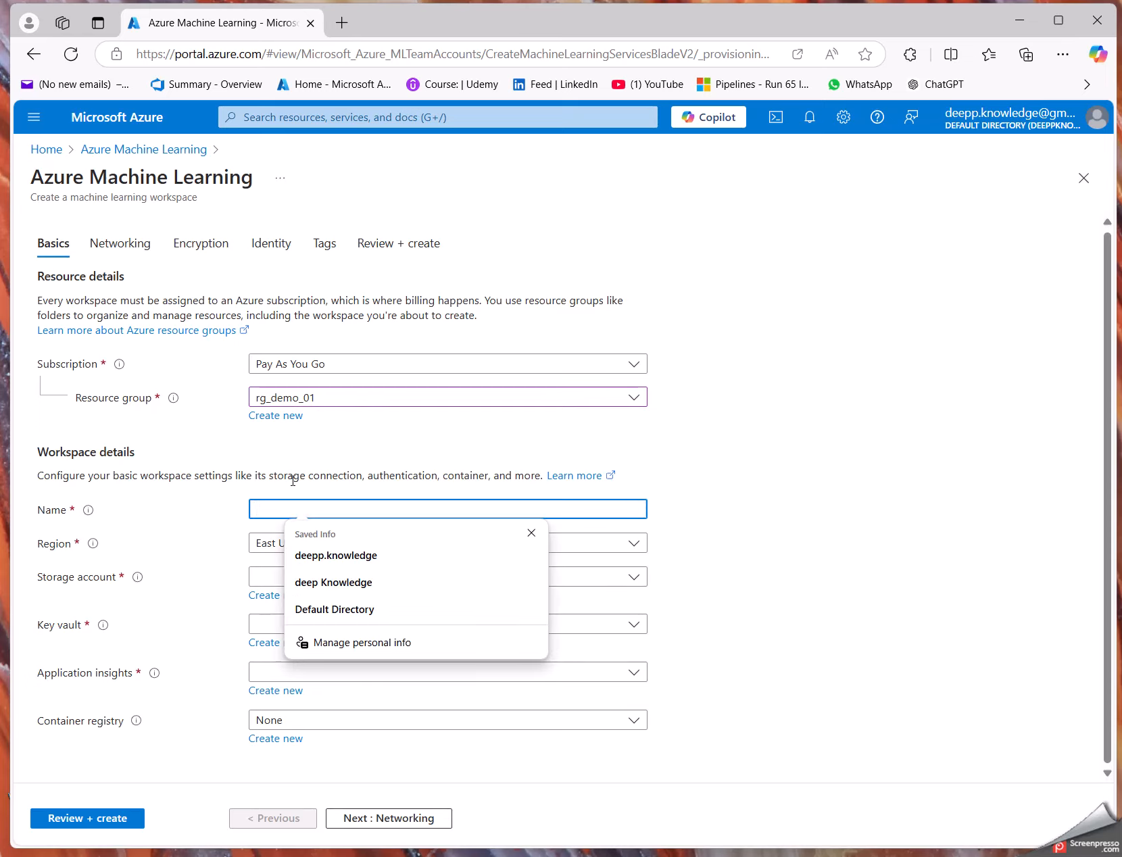
pyautogui.write('ws_dem')
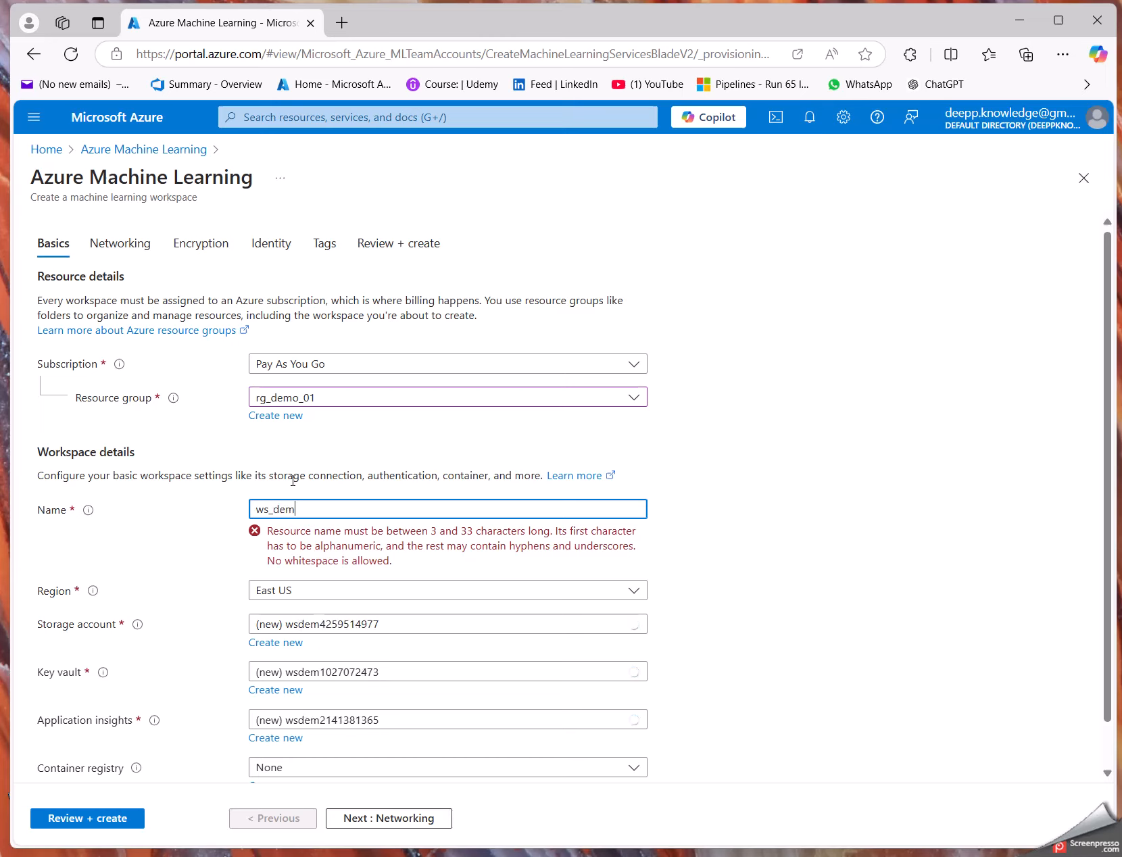
pyautogui.write('o01')
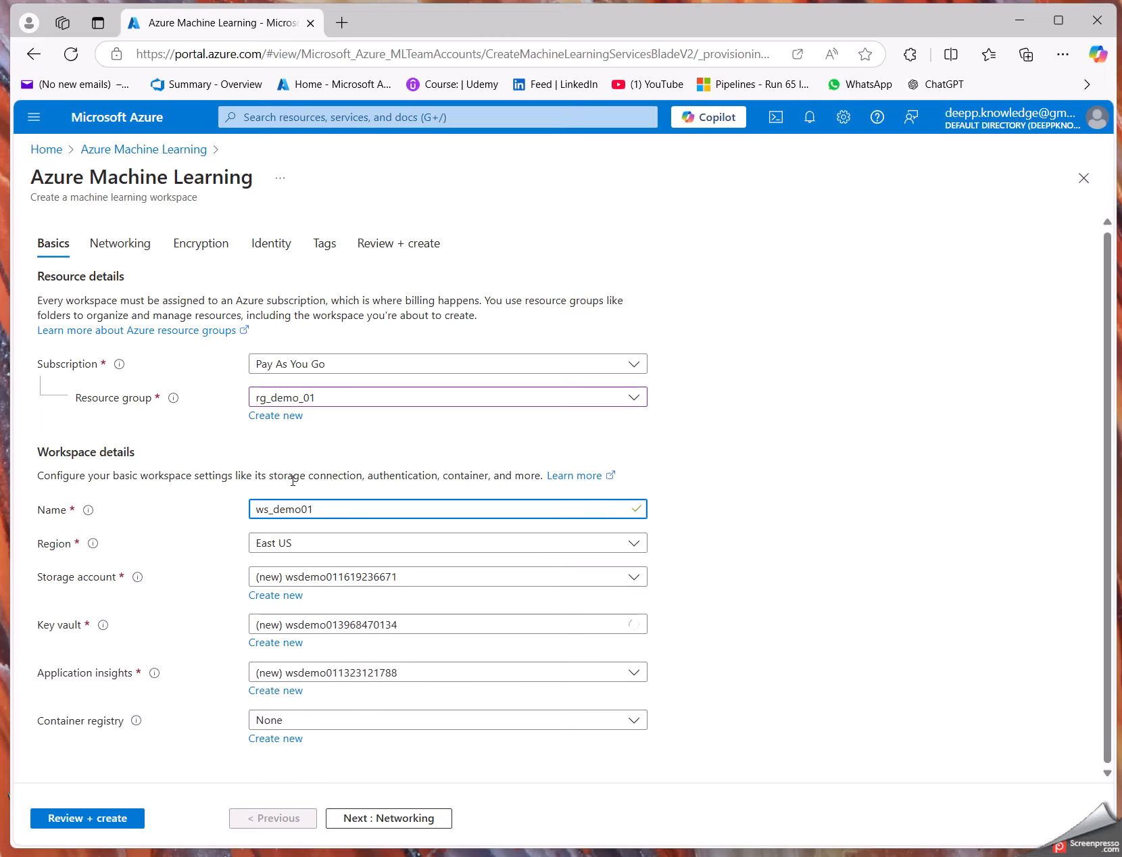
pyautogui.click(821, 484)
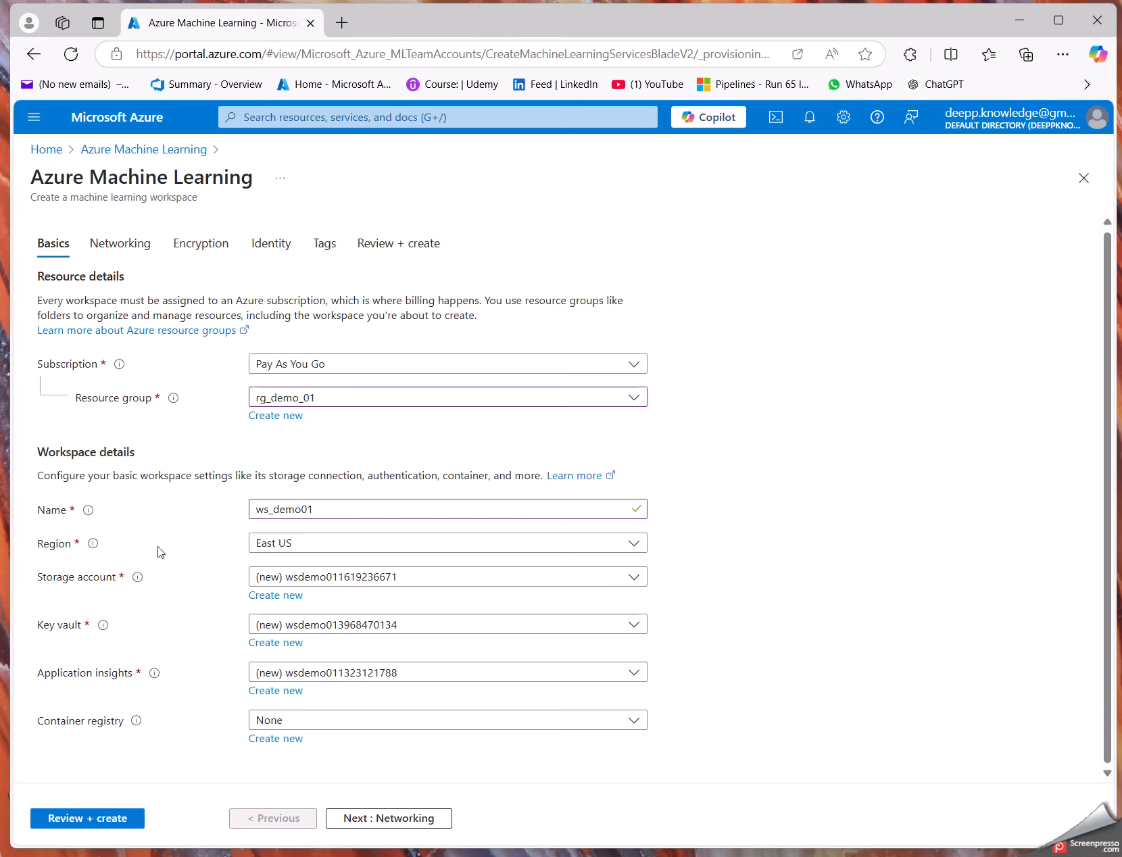
# Examine the available regions and resource groups for the workspace without picking a different one
pyautogui.click(298, 543)
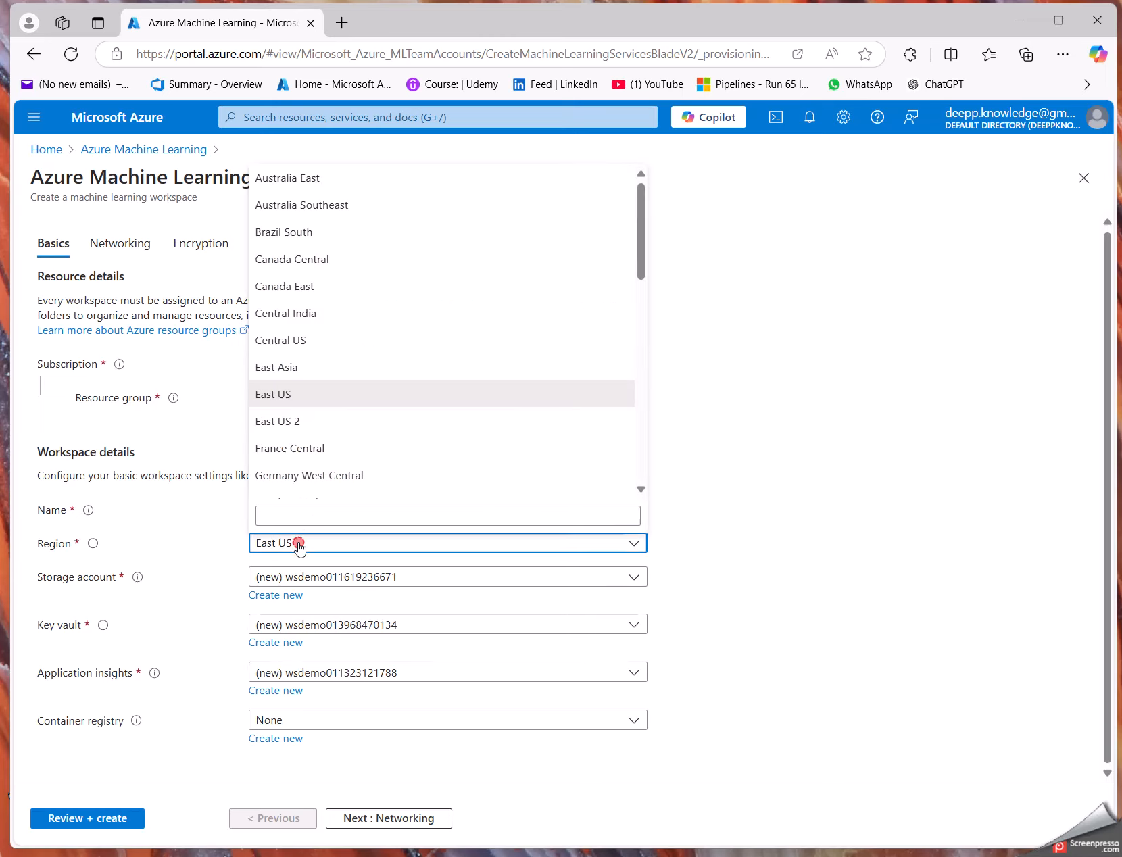
pyautogui.click(297, 545)
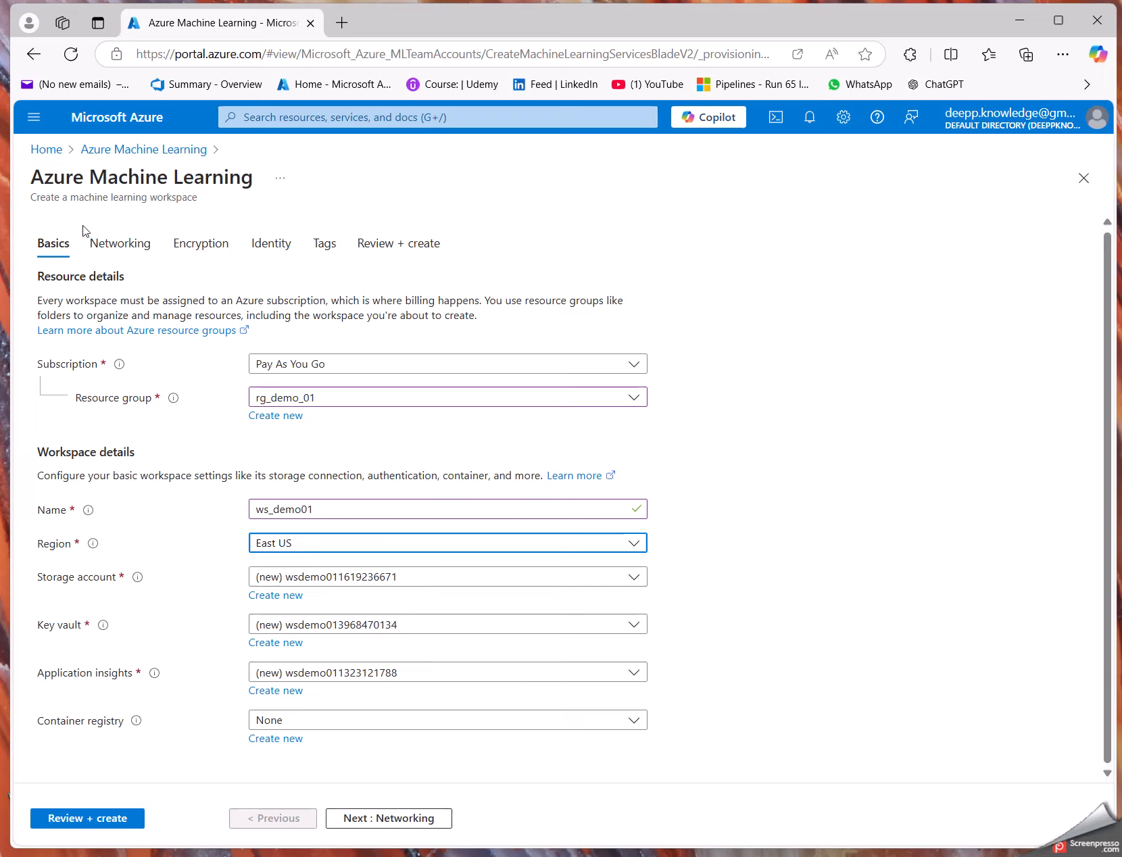
pyautogui.click(229, 532)
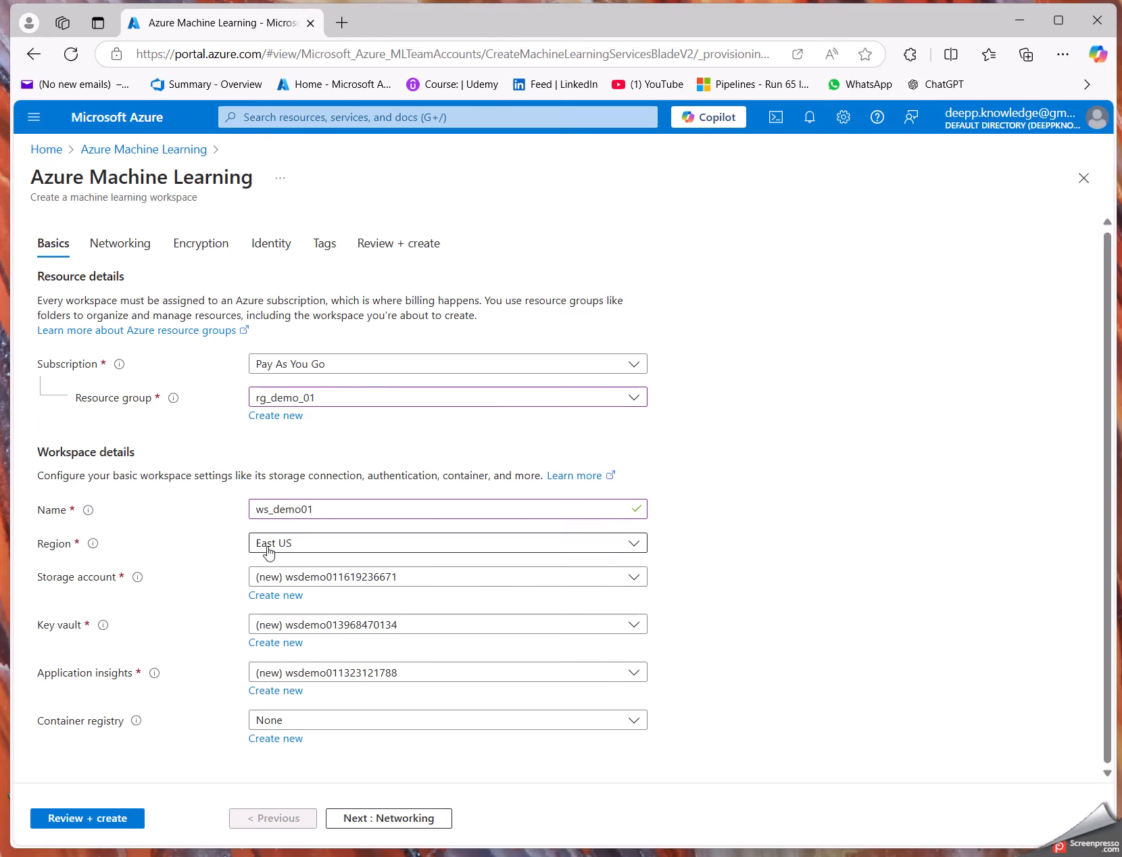
pyautogui.click(300, 401)
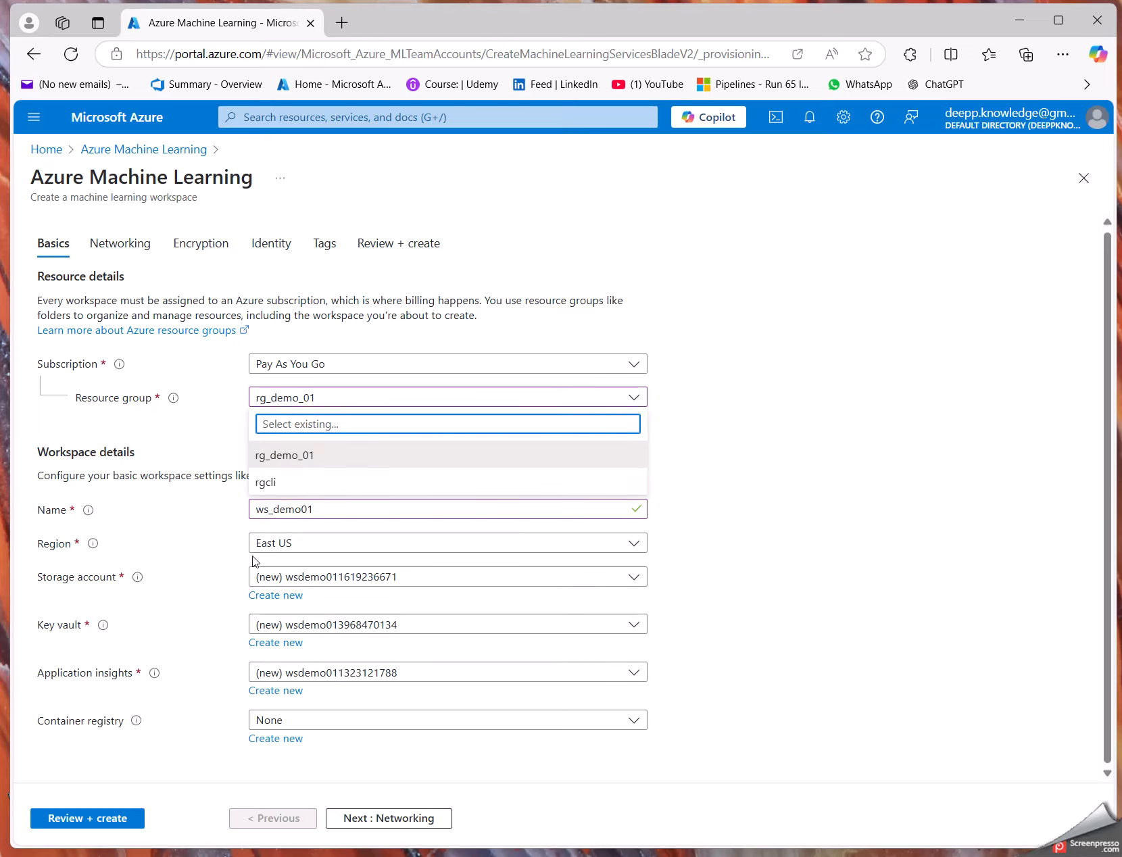
pyautogui.click(197, 544)
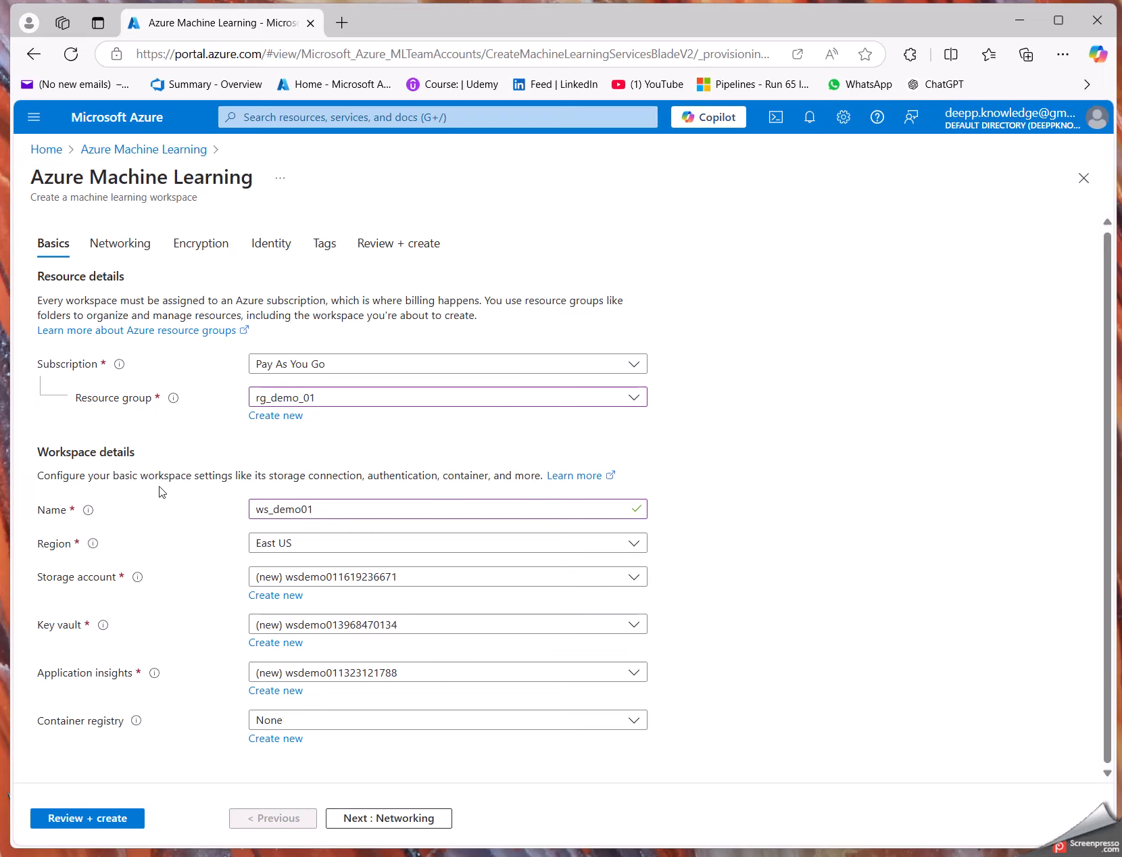
# Check the location of resource group rg_demo_01 in a separate portal tab, and view the workspace dependencies diagram in PowerPoint
pyautogui.moveTo(119, 365)
pyautogui.middleClick(115, 119)
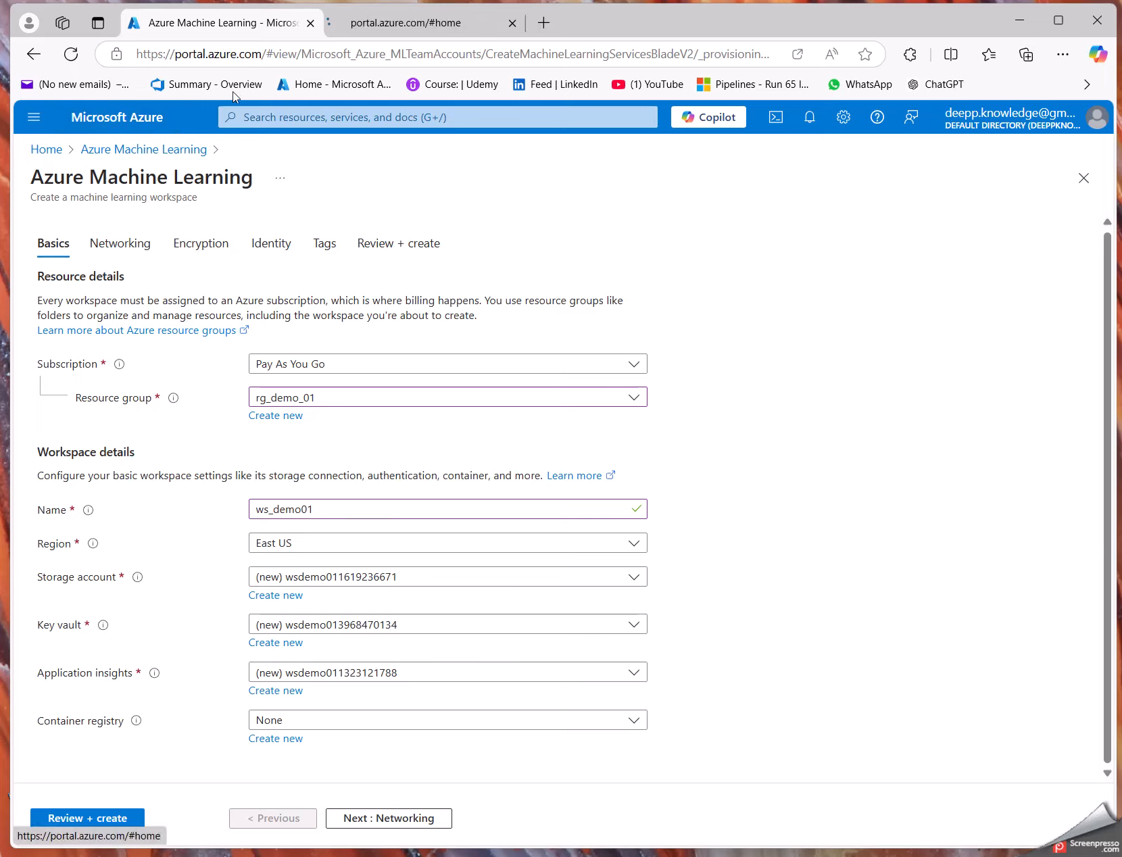
pyautogui.click(410, 24)
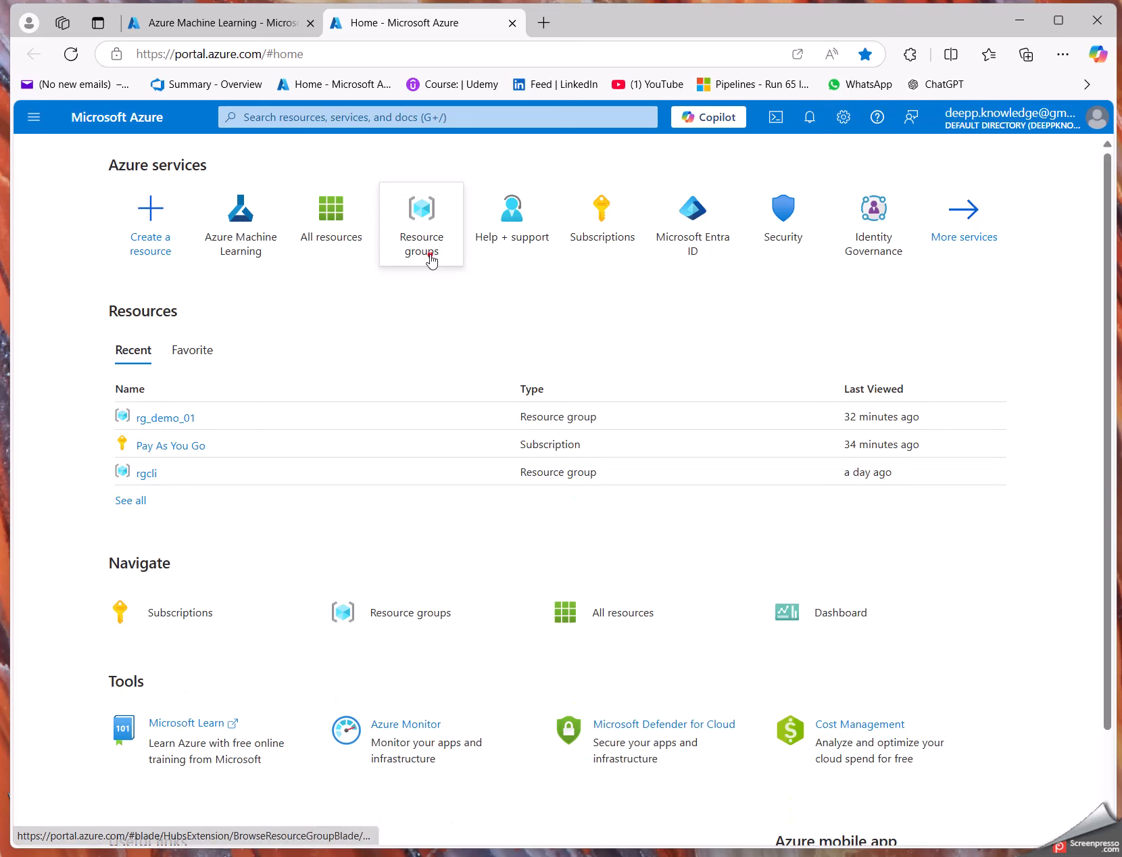
pyautogui.click(430, 261)
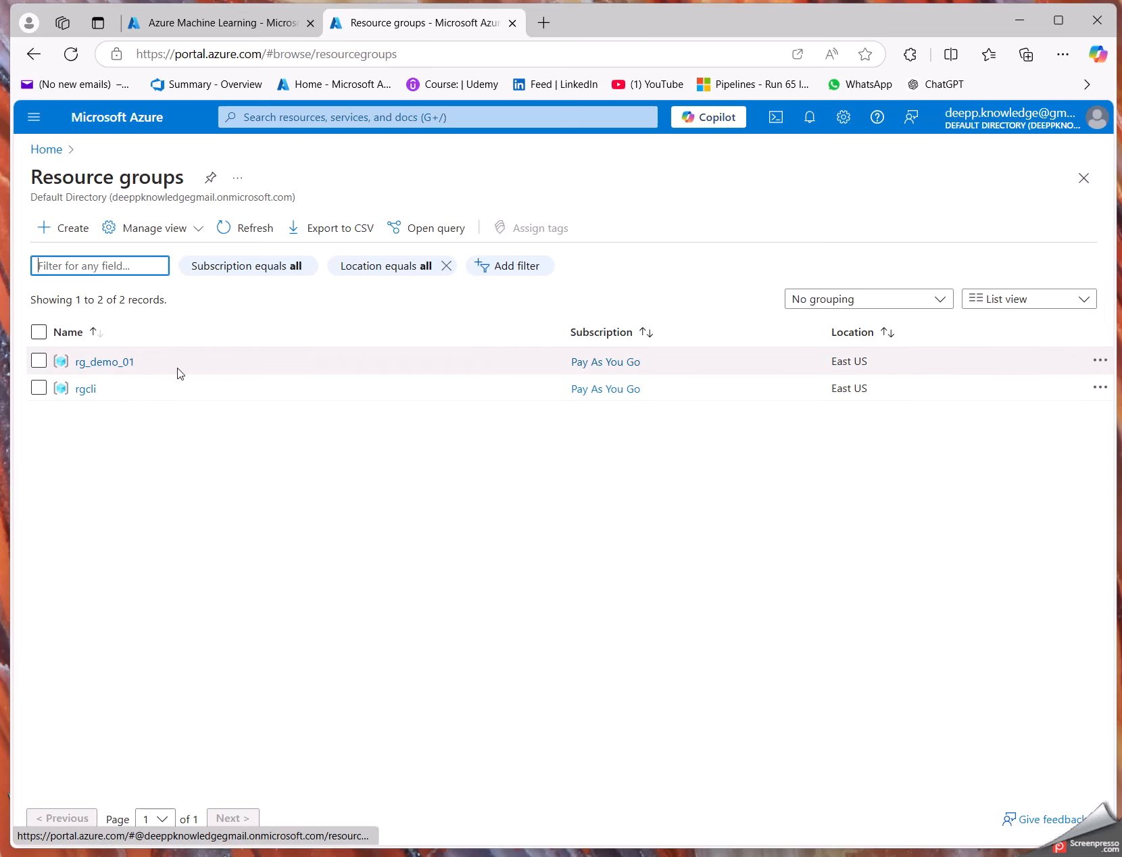
pyautogui.moveTo(837, 362); pyautogui.dragTo(878, 370)
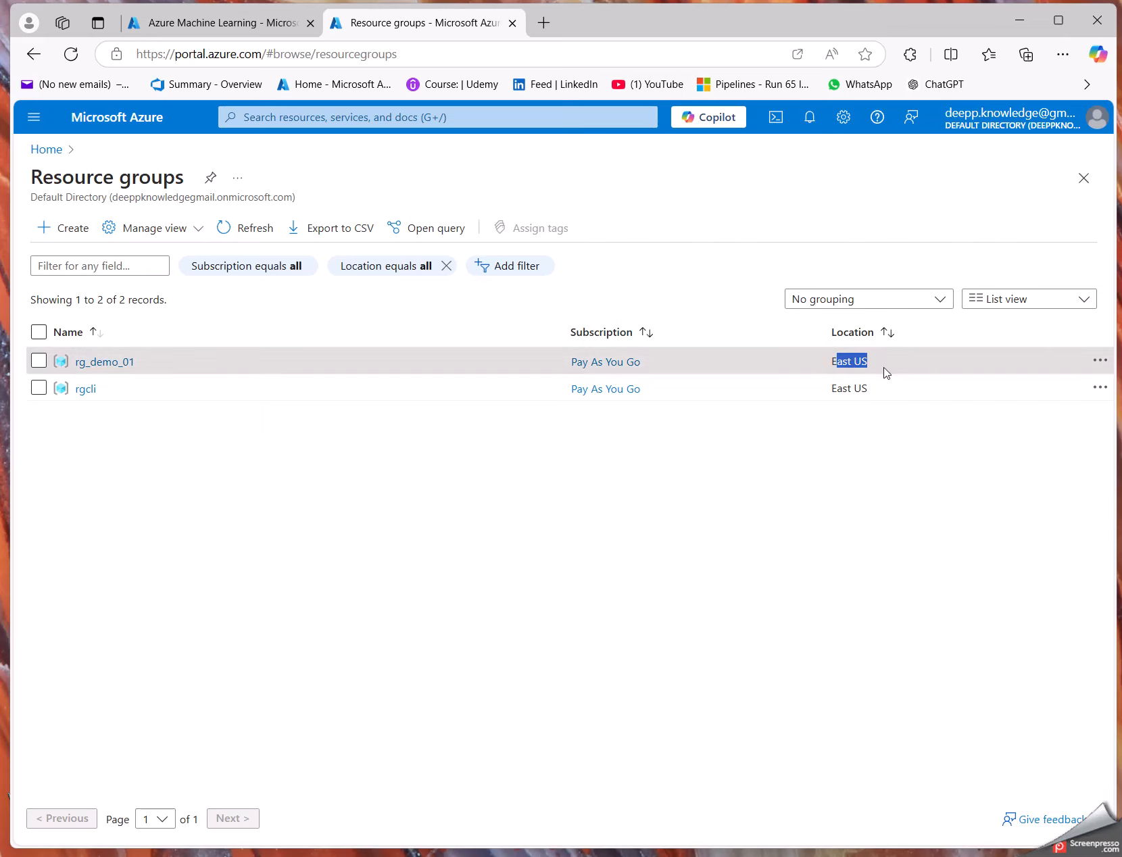
pyautogui.click(195, 25)
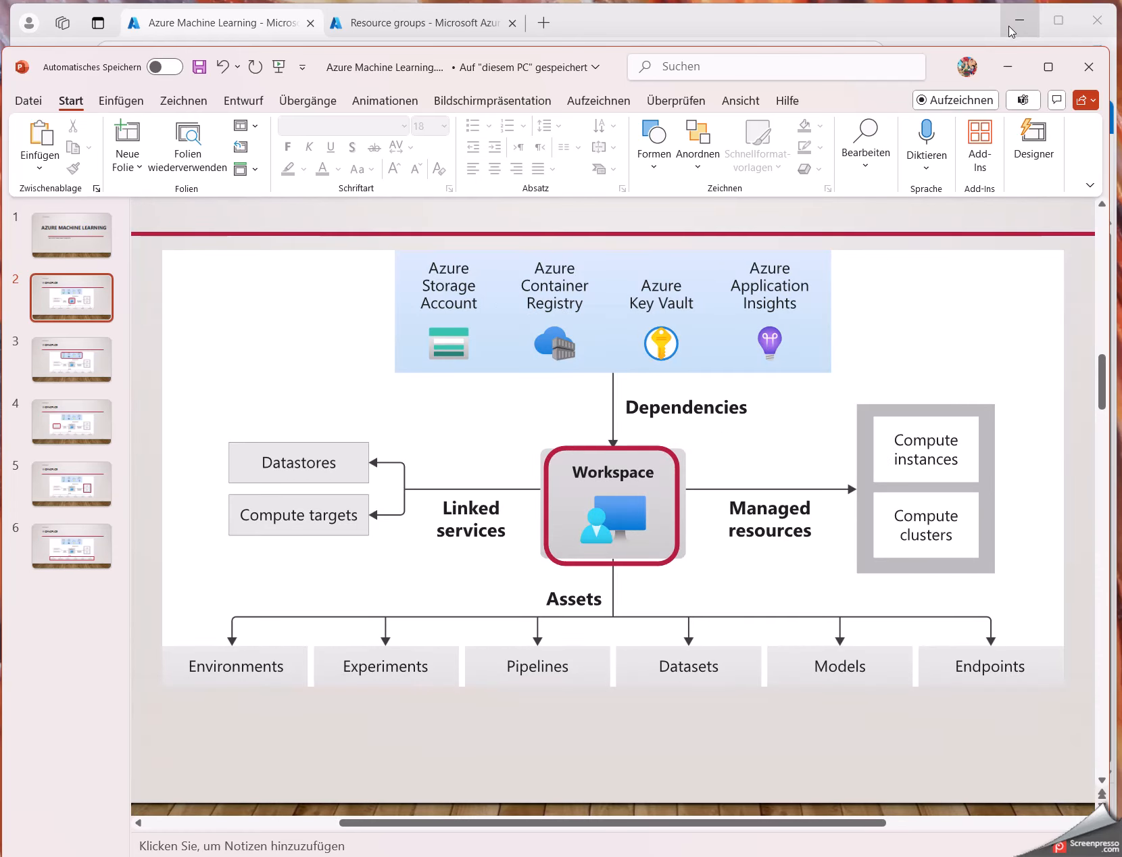
pyautogui.moveTo(1001, 68); pyautogui.dragTo(957, 195)
pyautogui.hotkey('alt', 'Tab')
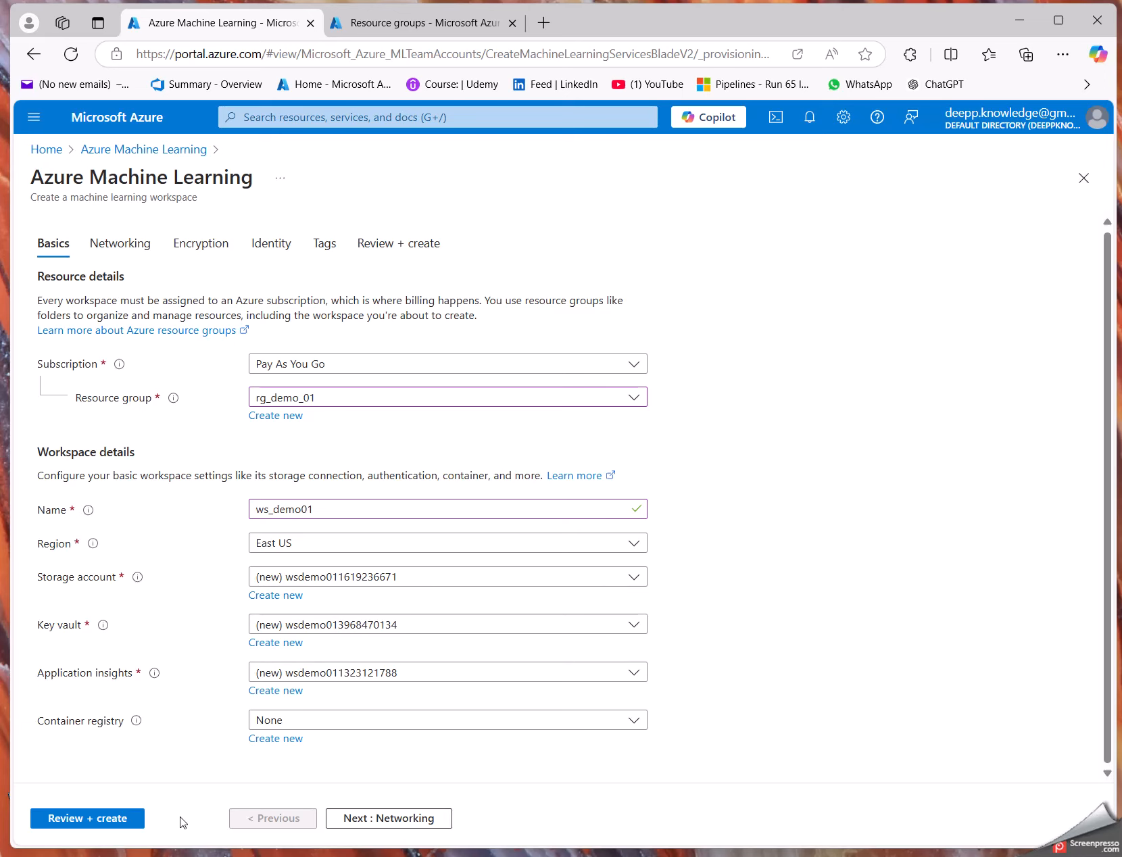
# Review the networking, encryption, identity and tag settings, keeping the defaults with public network access and no tags, and create the workspace
pyautogui.click(391, 820)
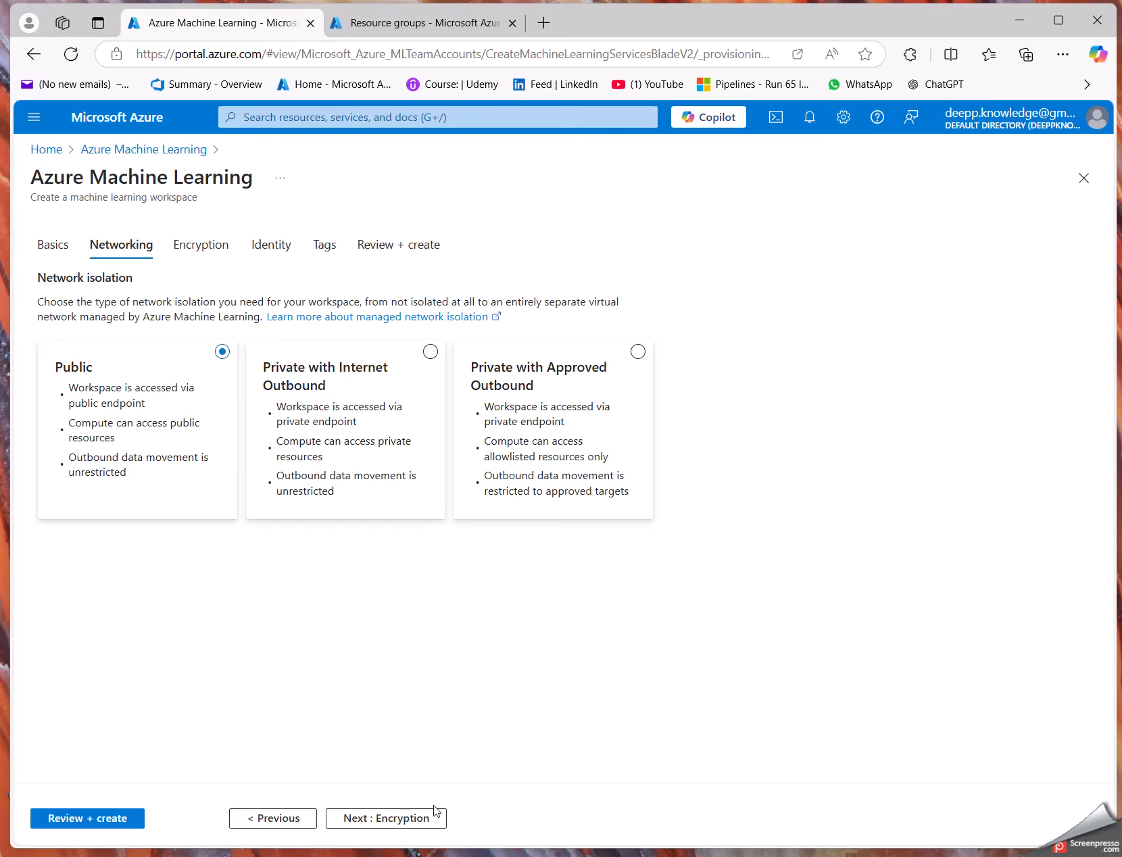
pyautogui.click(365, 819)
pyautogui.click(365, 819)
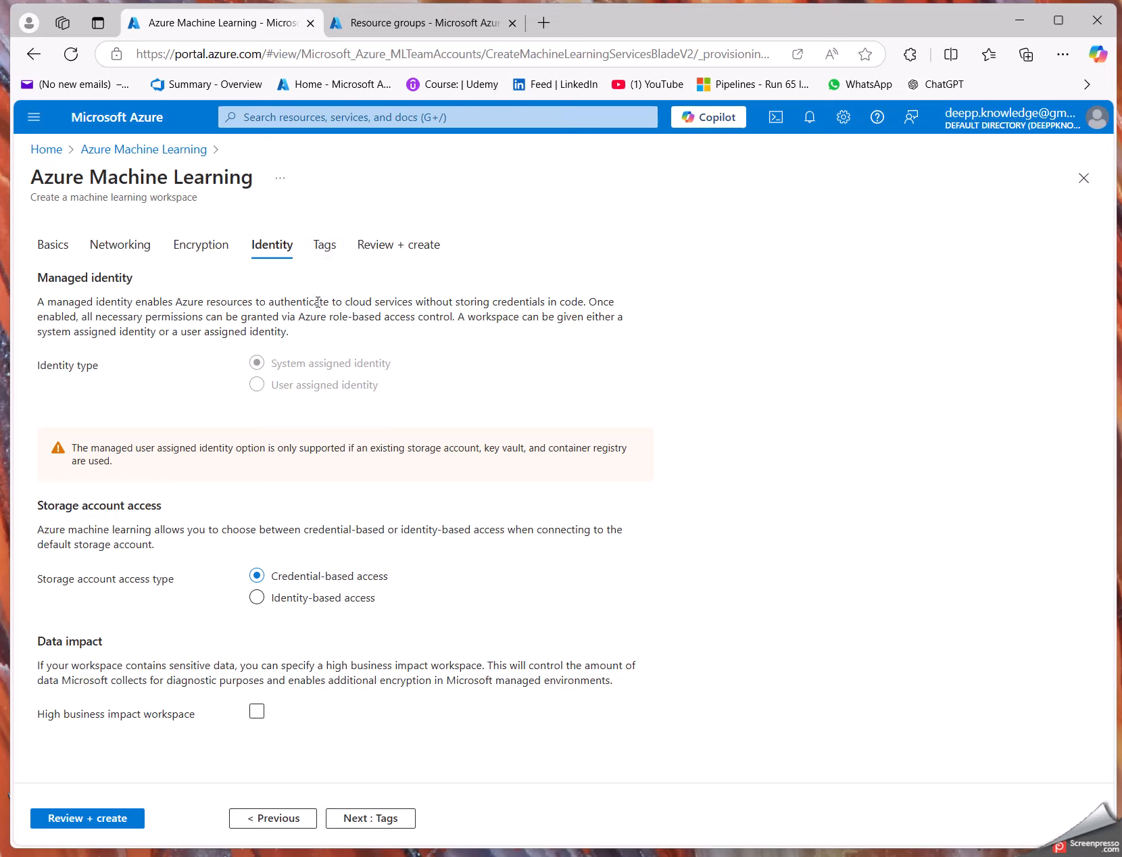
pyautogui.click(323, 245)
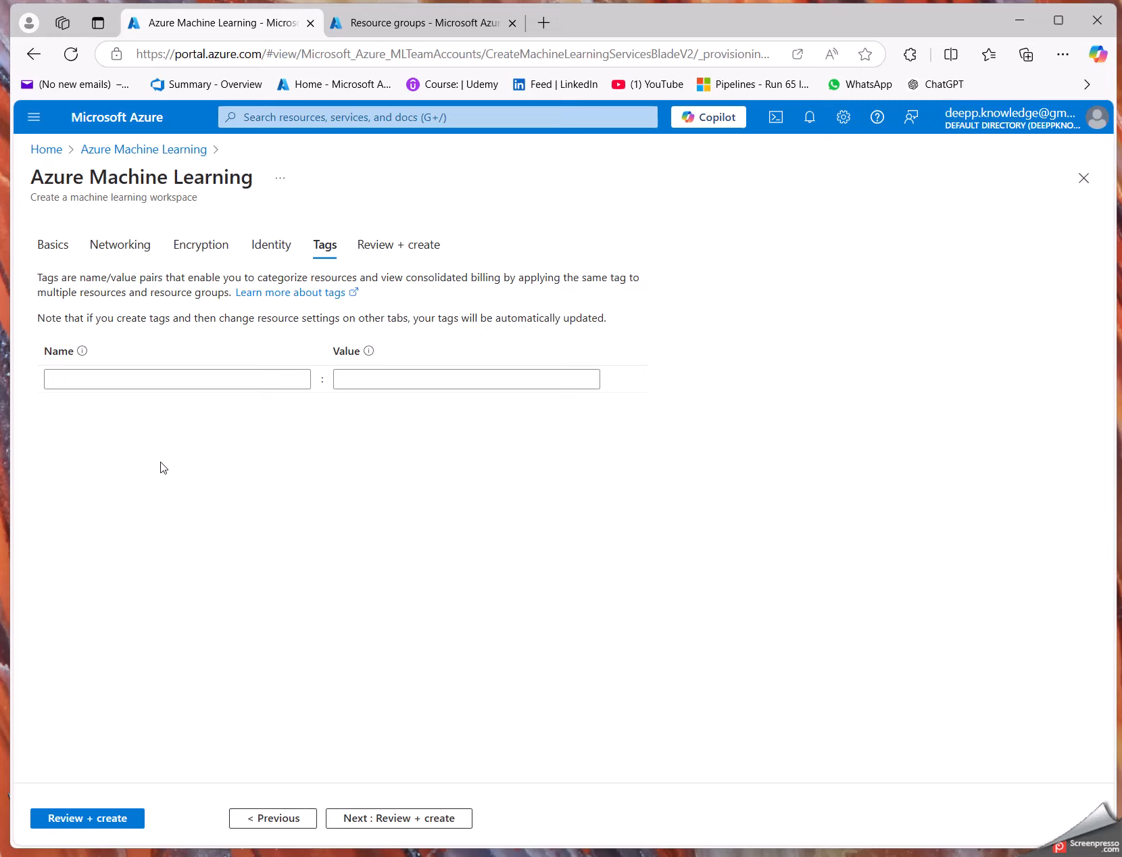
pyautogui.moveTo(158, 277); pyautogui.dragTo(661, 277)
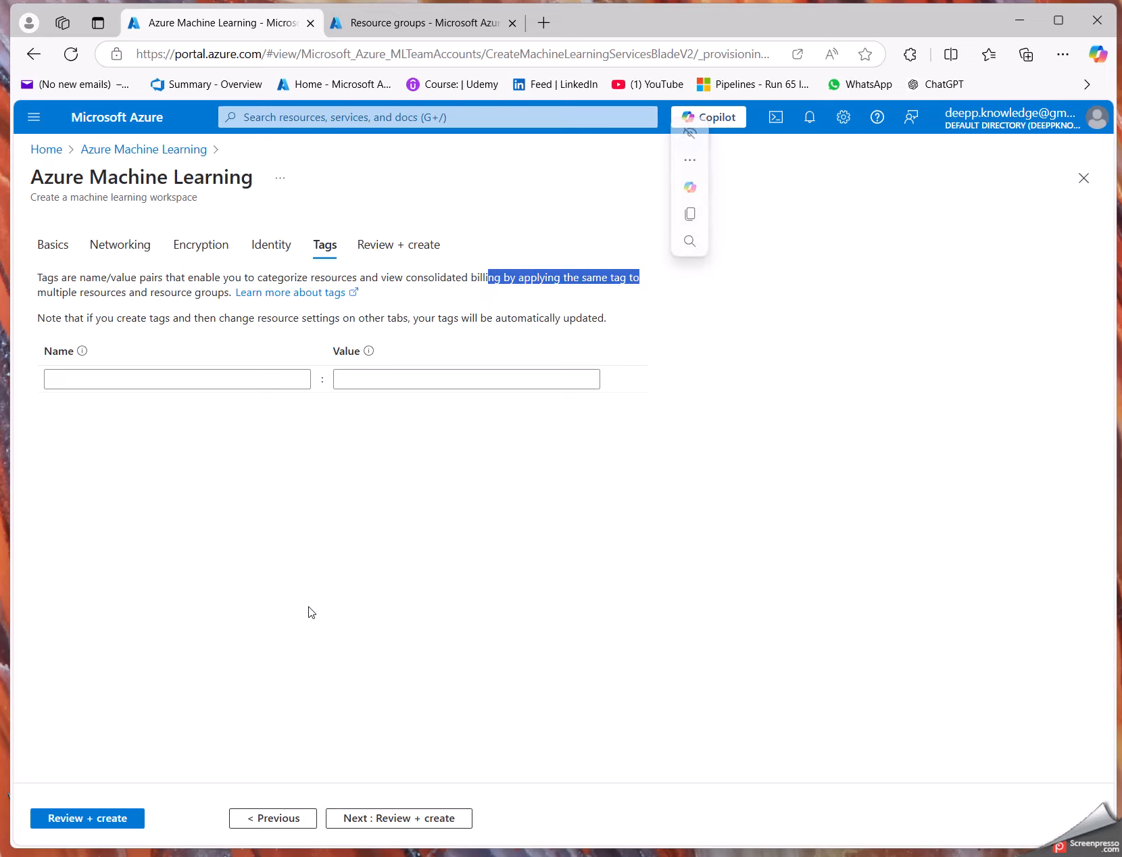
pyautogui.click(309, 608)
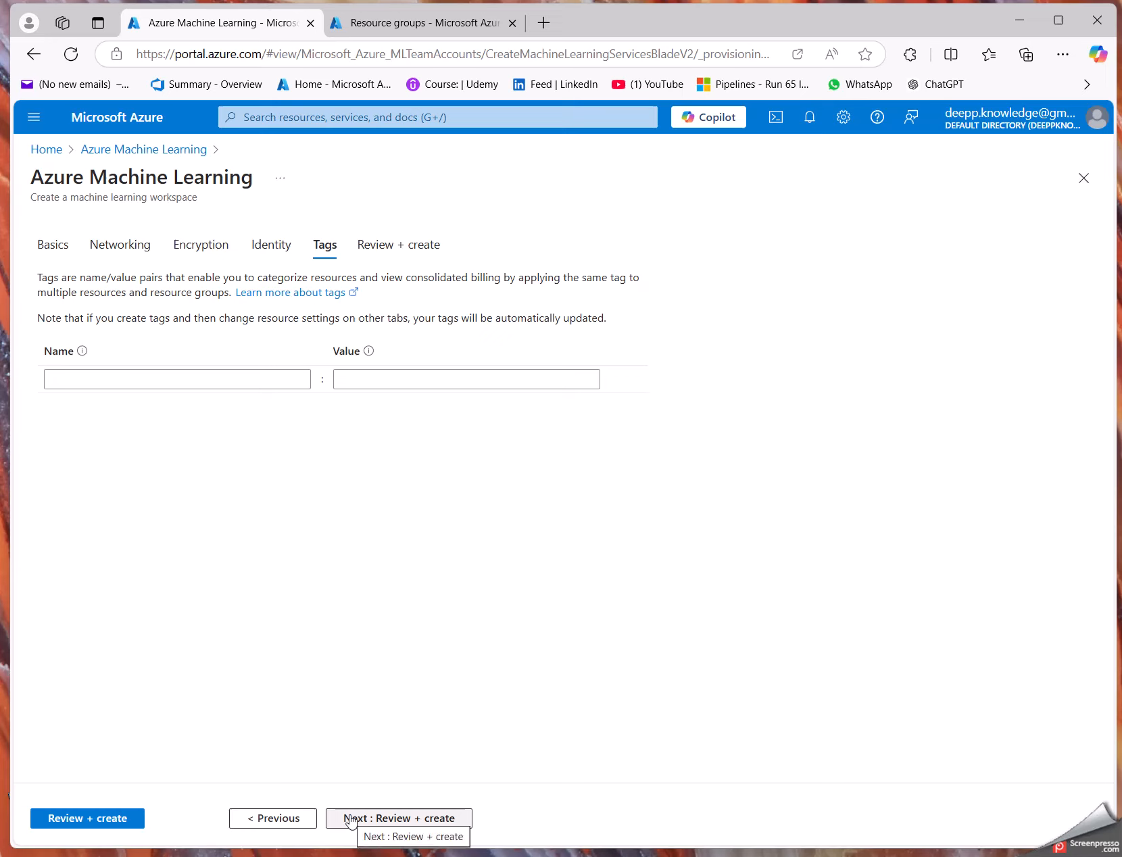
pyautogui.click(67, 819)
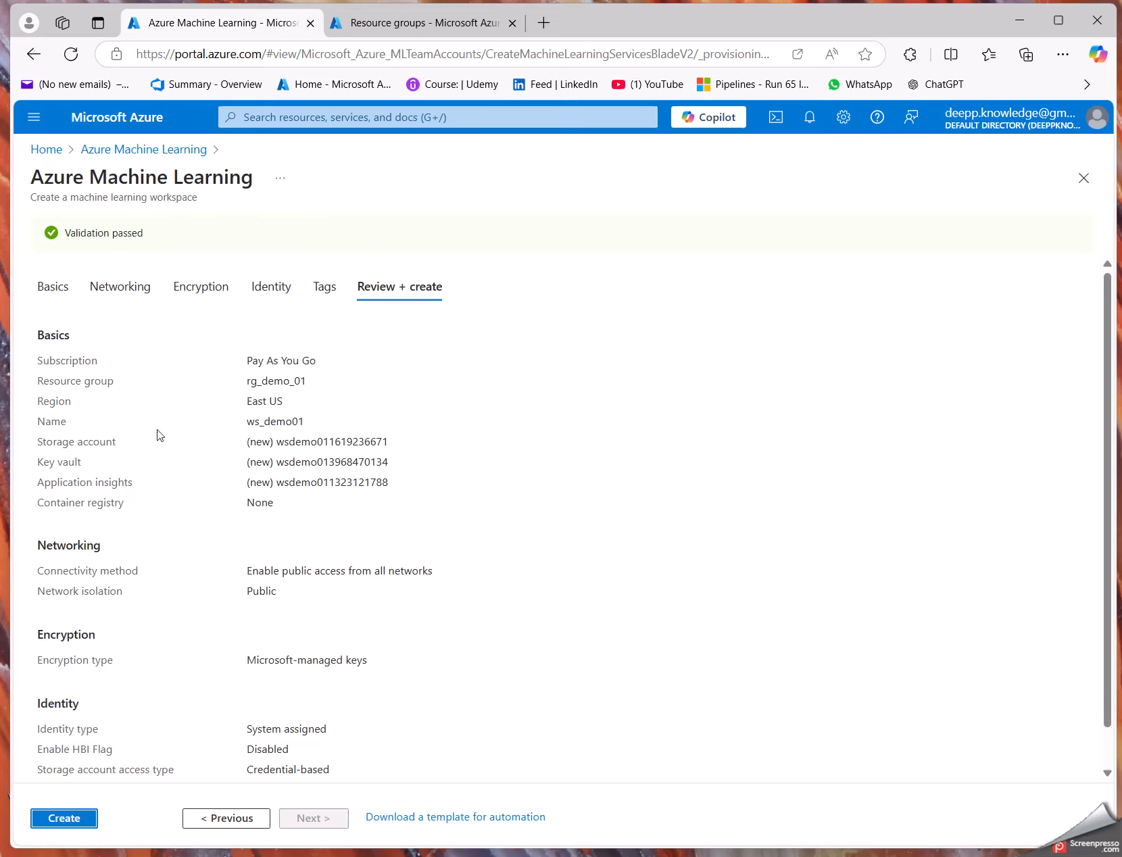
pyautogui.click(64, 819)
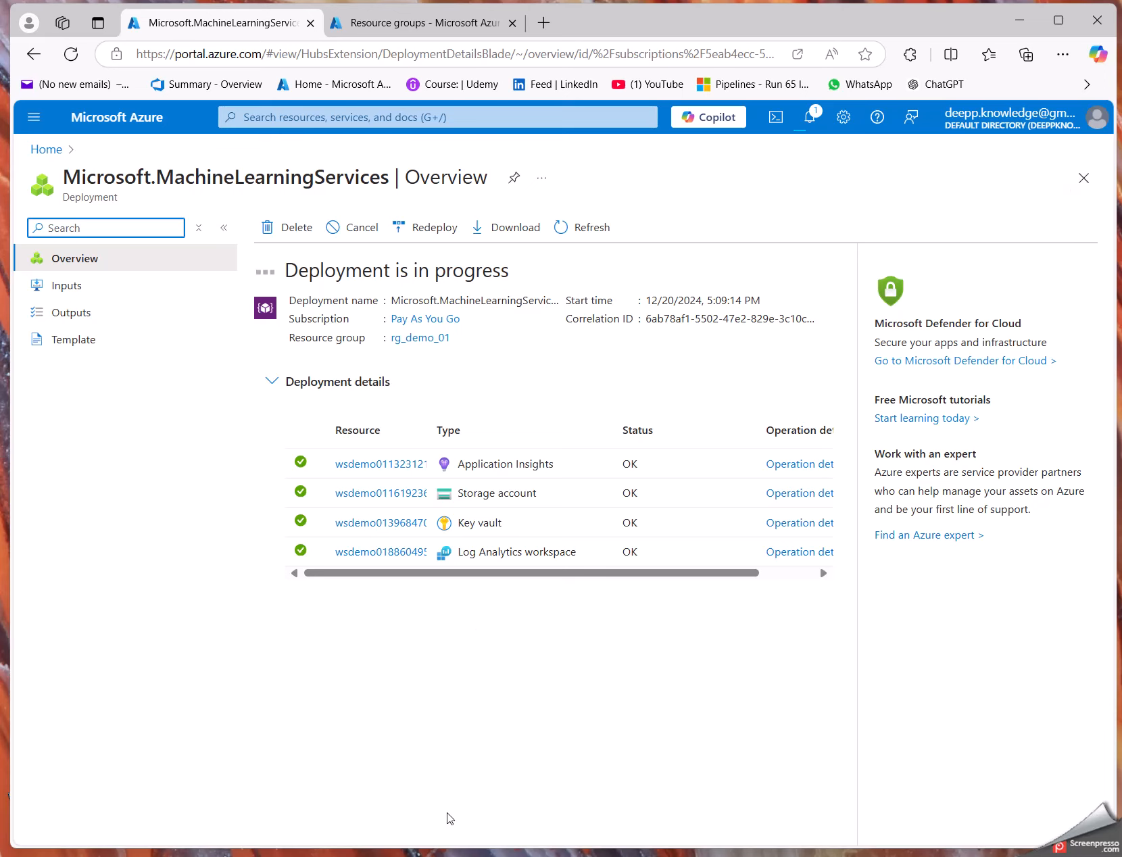
# Open the ws_demo01 workspace from the portal home page and launch it in Azure Machine Learning Studio, dismissing the welcome message
pyautogui.click(137, 116)
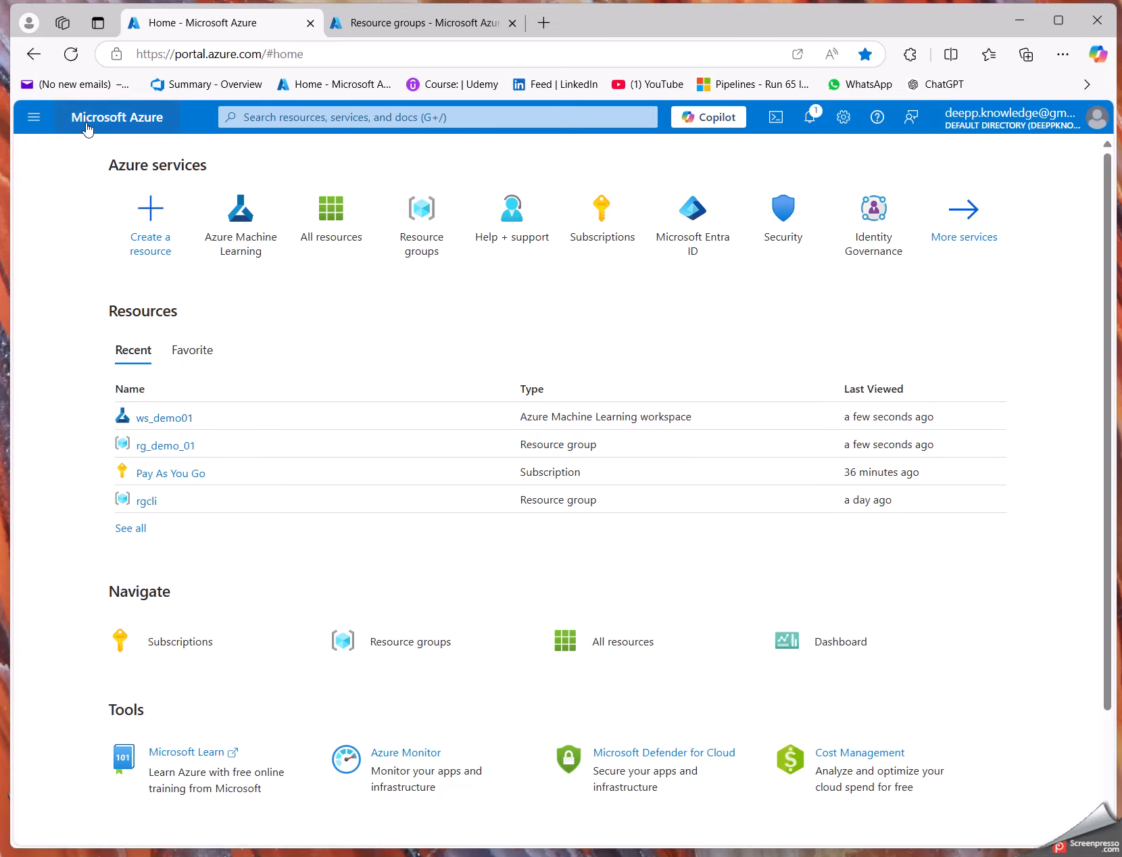
pyautogui.click(154, 417)
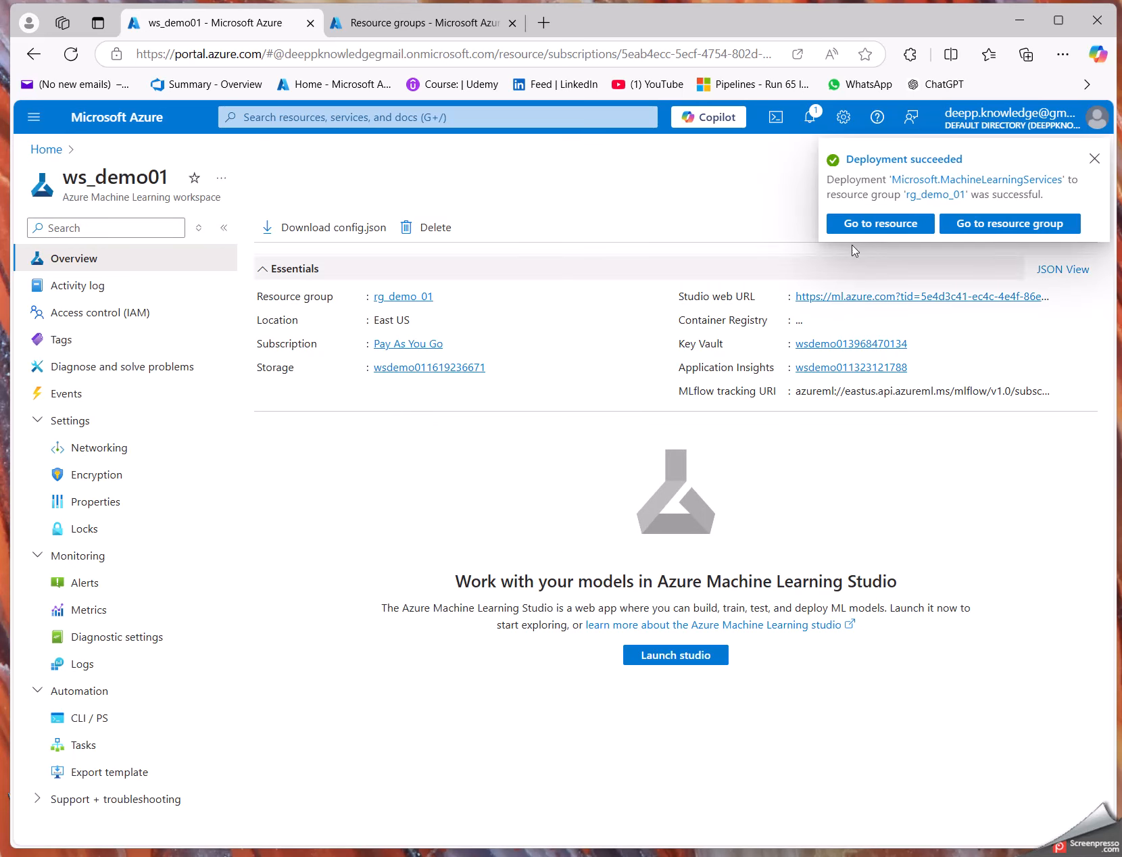
pyautogui.click(1094, 160)
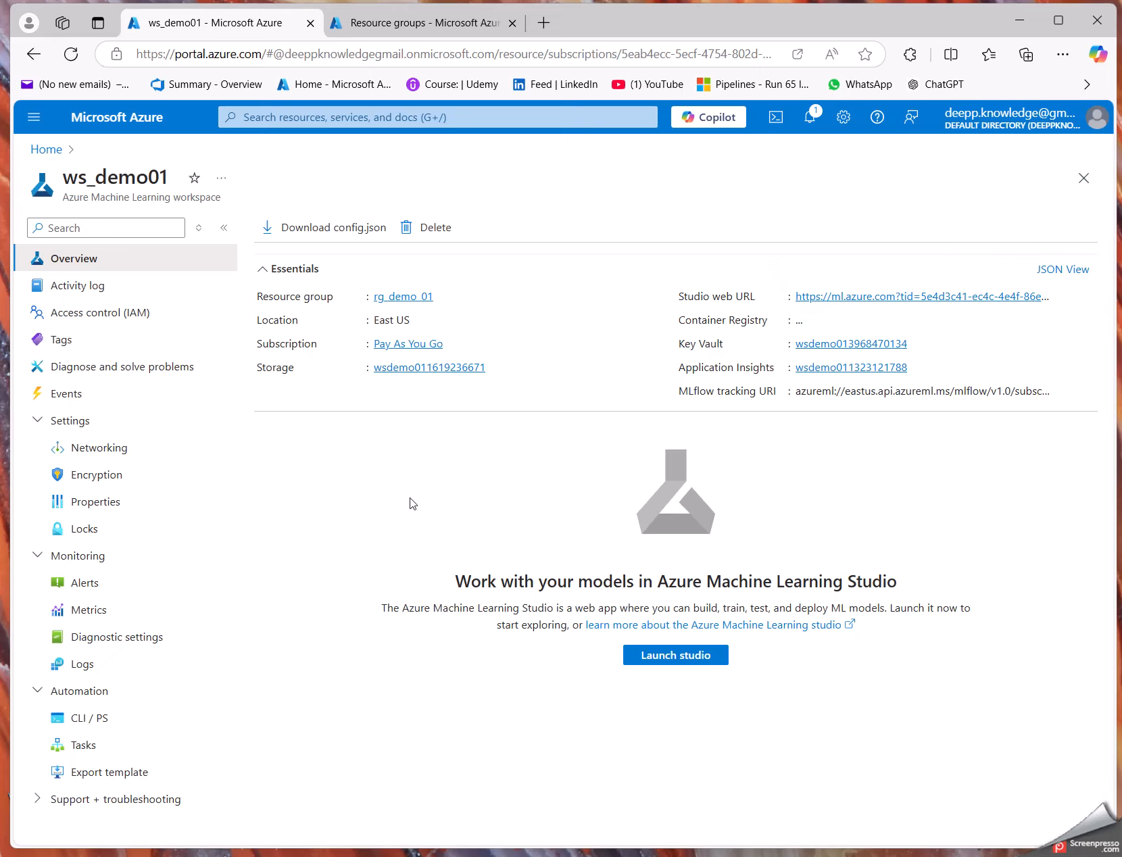
pyautogui.click(666, 660)
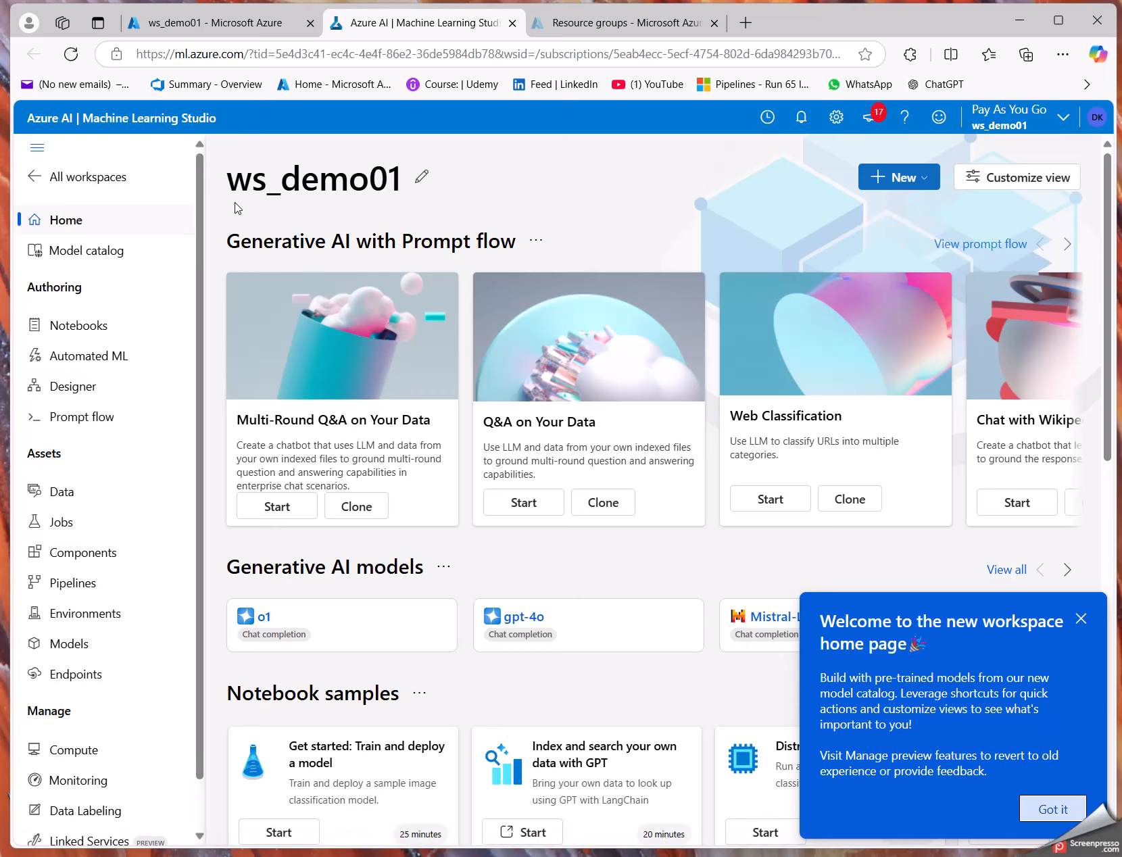
pyautogui.click(1081, 619)
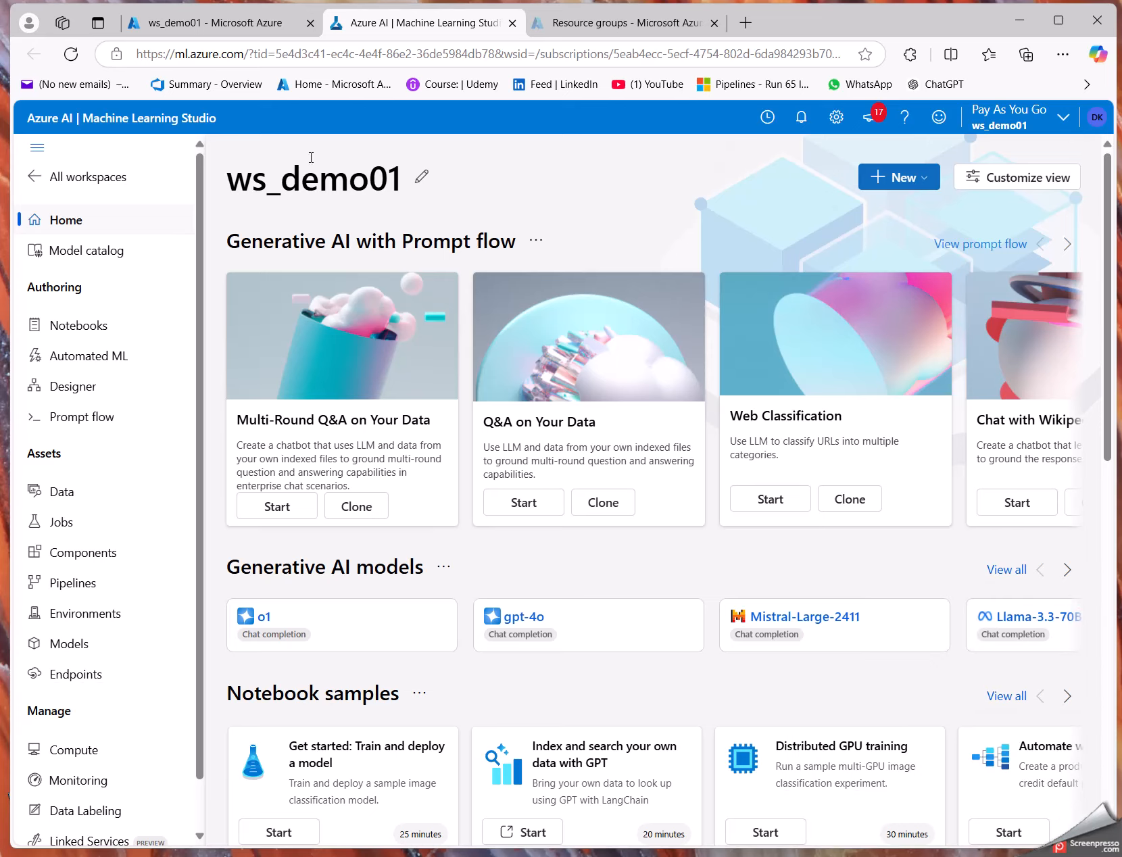